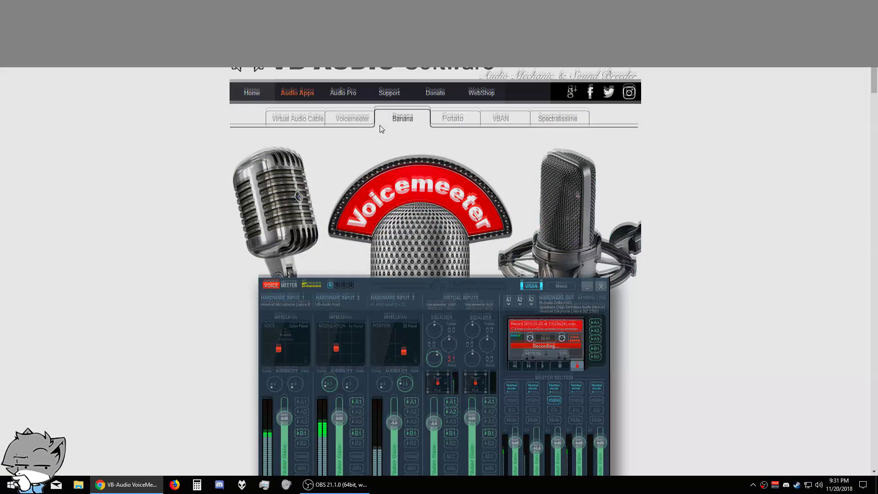
Review the Voicemeeter Banana download page, then go to the VB-CABLE Virtual Audio Device page.
{"action": "scroll", "coordinate": [379, 125], "scroll_direction": "down", "scroll_amount": 3}
{"action": "scroll", "coordinate": [379, 124], "scroll_direction": "down", "scroll_amount": 2}
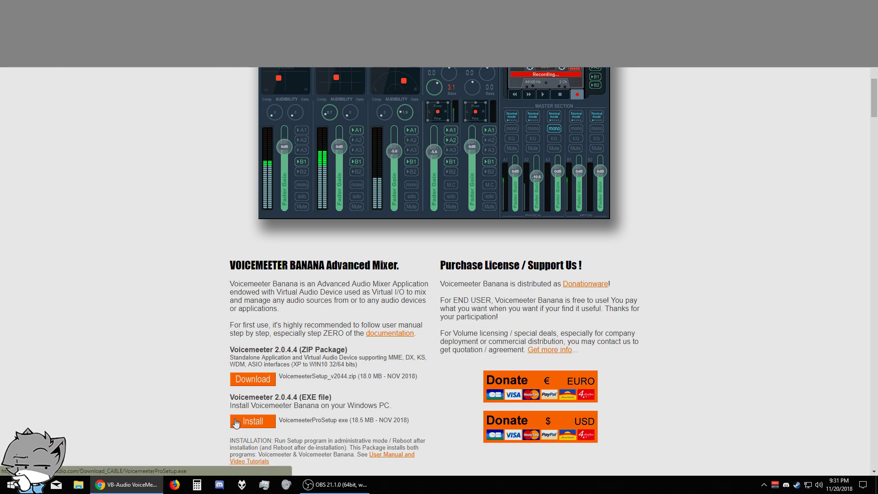
{"action": "scroll", "coordinate": [192, 320], "scroll_direction": "up", "scroll_amount": 5}
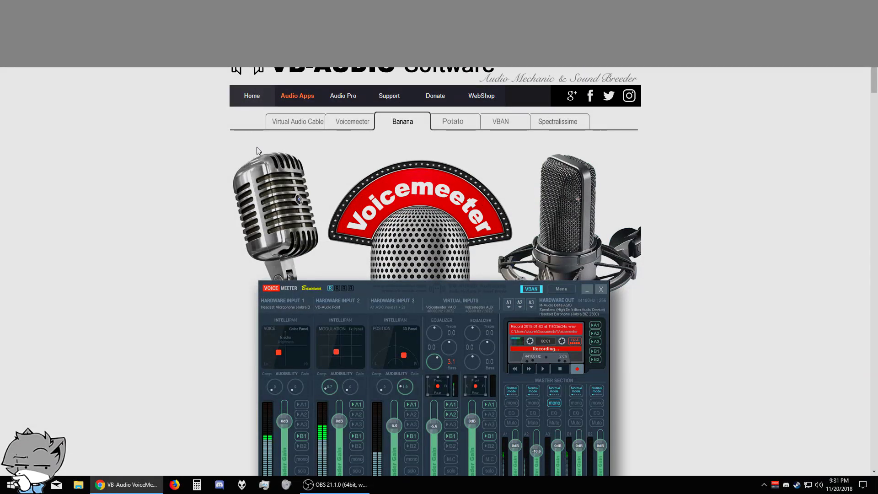
{"action": "left_click", "coordinate": [276, 120]}
{"action": "scroll", "coordinate": [183, 155], "scroll_direction": "down", "scroll_amount": 1}
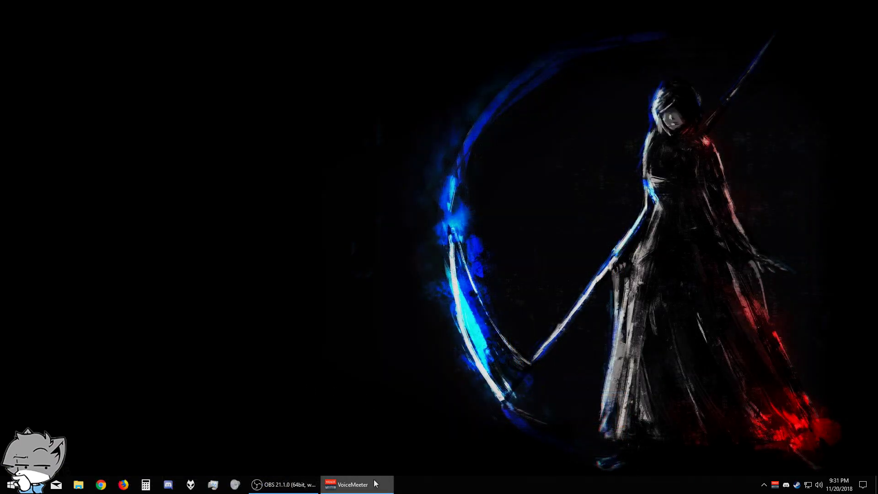
Restore the Voicemeeter Banana mixer from the taskbar and show its main Menu.
{"action": "mouse_move", "coordinate": [374, 480]}
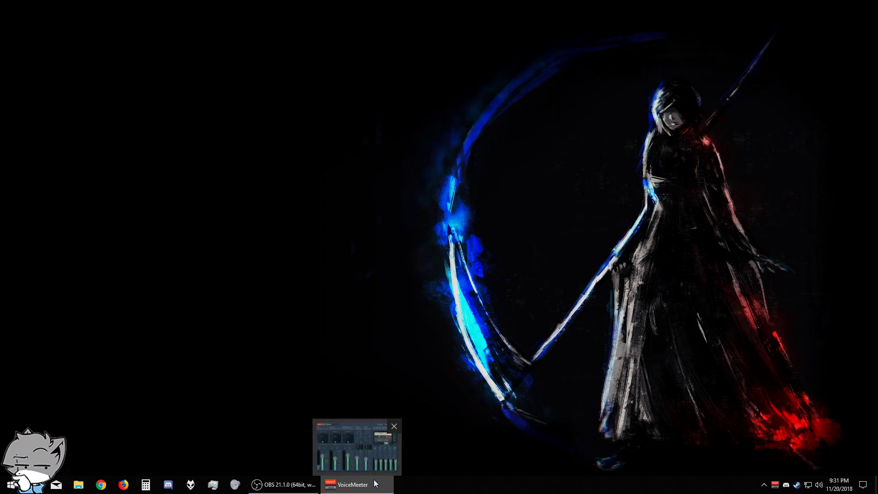
{"action": "right_click", "coordinate": [374, 479]}
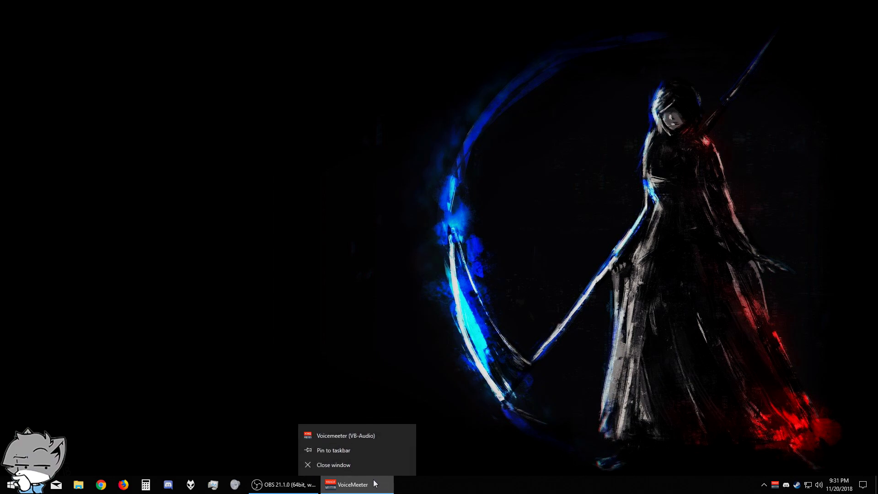
{"action": "left_click", "coordinate": [341, 451]}
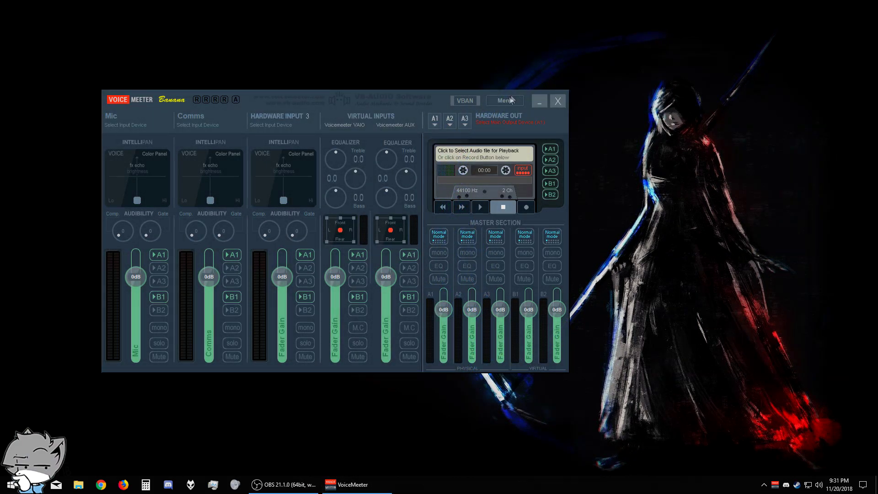
{"action": "left_click", "coordinate": [511, 100]}
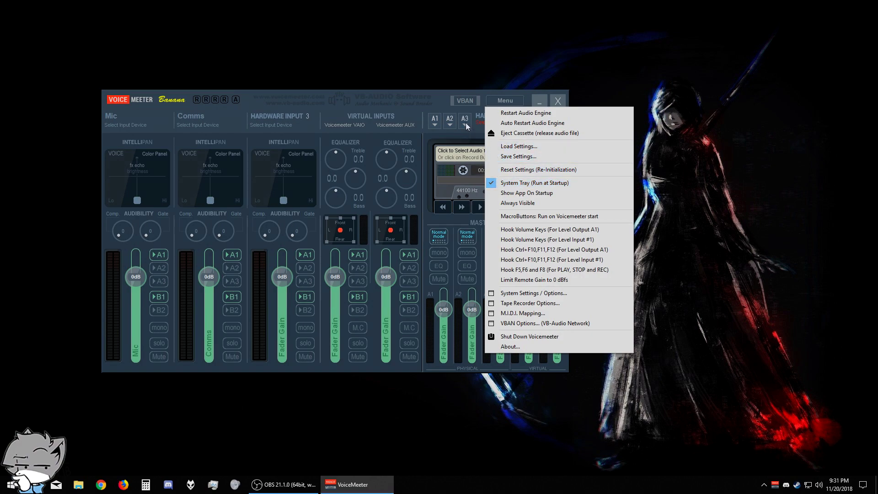
Assign A1 to WDM: Speakers (Realtek High Definition Audio), leaving A2 and A3 unassigned.
{"action": "left_click", "coordinate": [439, 93]}
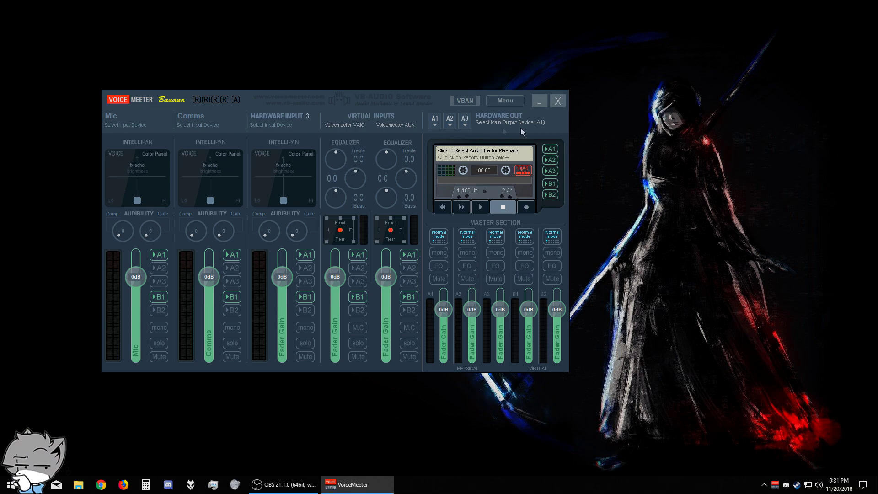
{"action": "left_click", "coordinate": [435, 121]}
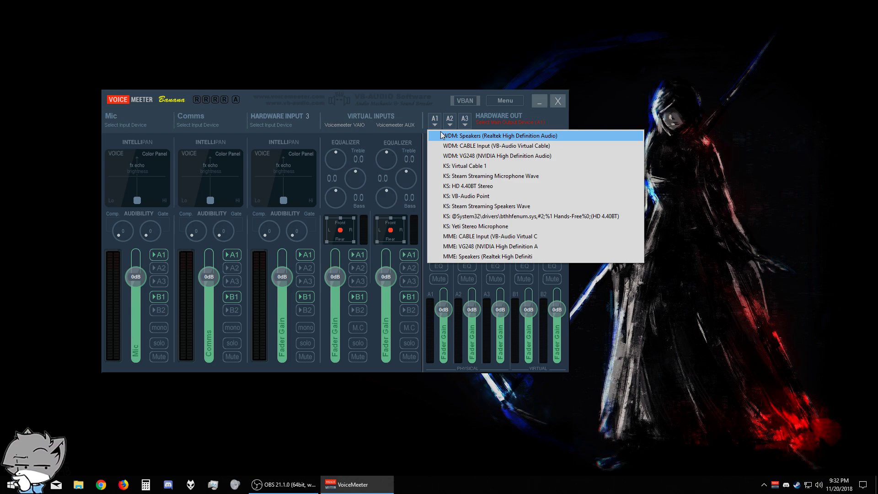
{"action": "left_click", "coordinate": [442, 135]}
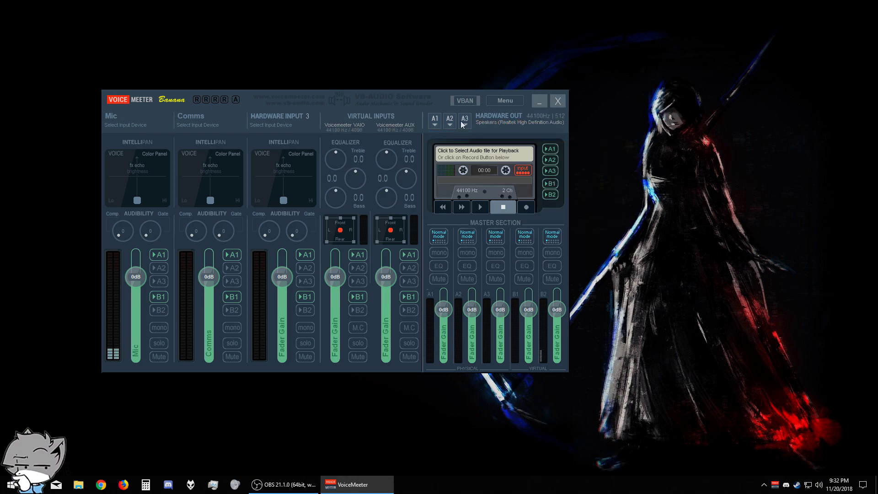
{"action": "left_click", "coordinate": [450, 120]}
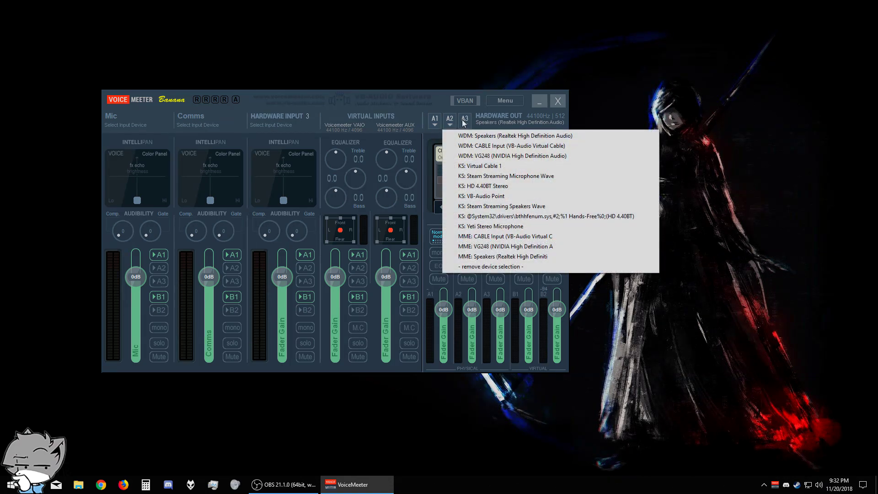
{"action": "left_click", "coordinate": [464, 121]}
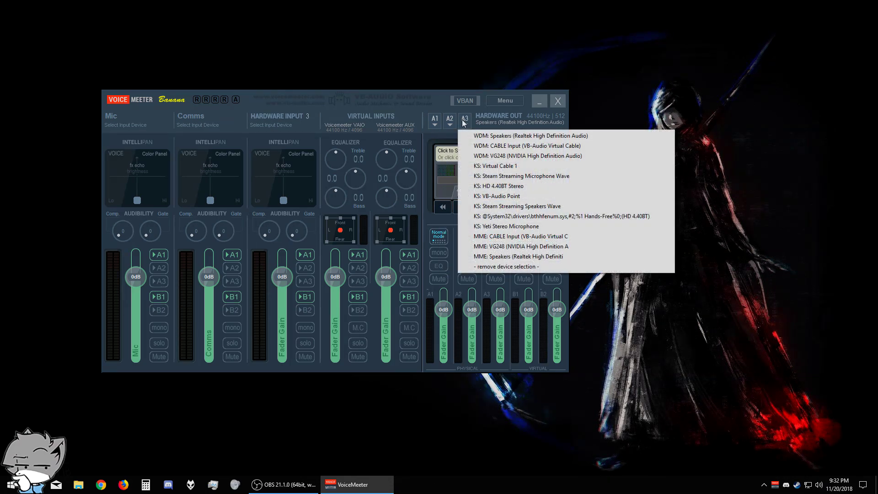
{"action": "left_click", "coordinate": [404, 105]}
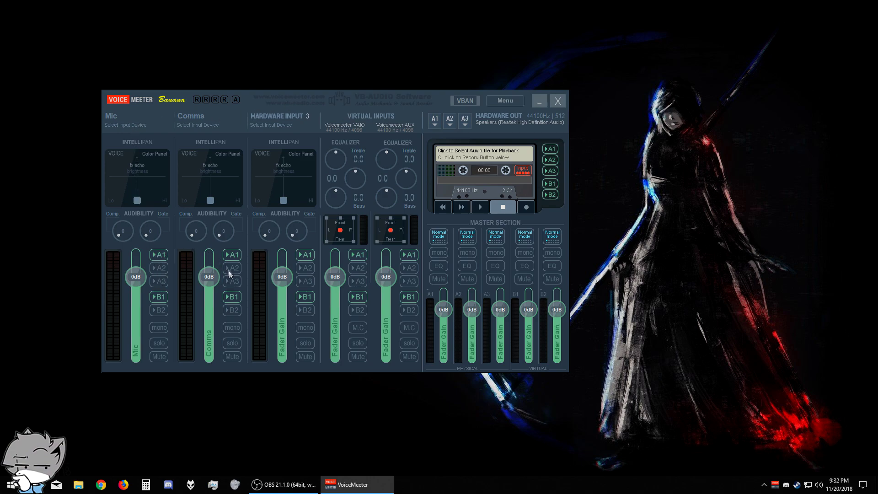
Set the Mic strip's input to WDM: Microphone (Yeti Stereo Microphone).
{"action": "left_click", "coordinate": [503, 73]}
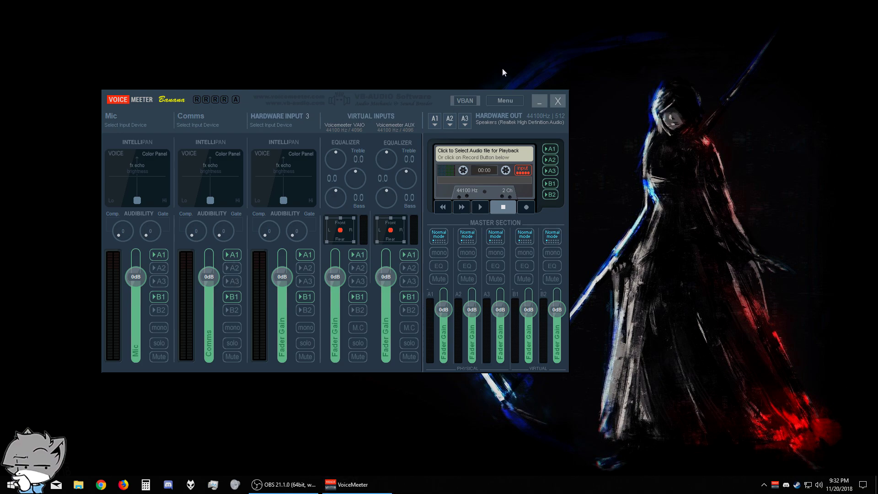
{"action": "left_click", "coordinate": [117, 117]}
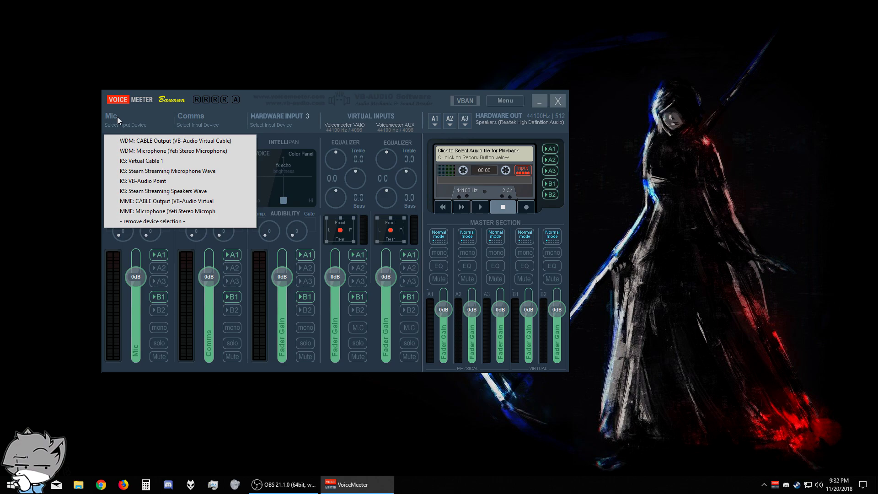
{"action": "left_click", "coordinate": [125, 149]}
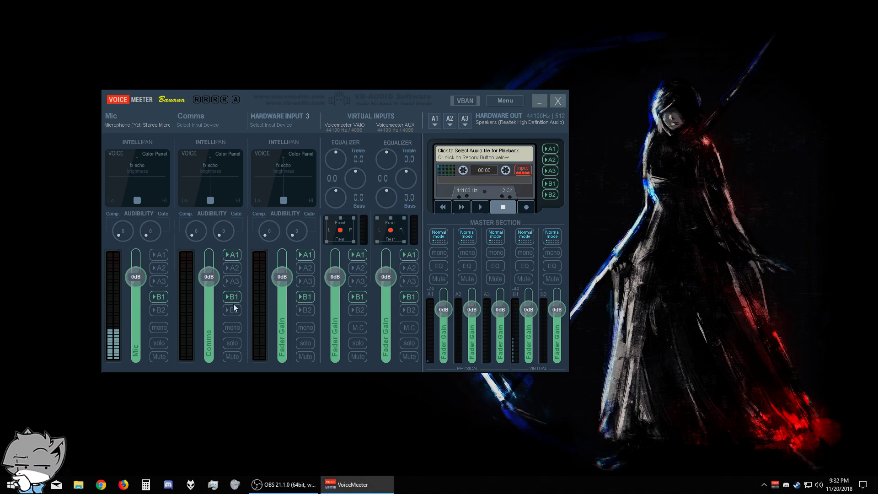
Turn off B1 on Hardware Input 3, VAIO and AUX, and route Mic to B2.
{"action": "left_click", "coordinate": [304, 297]}
{"action": "left_click", "coordinate": [358, 297]}
{"action": "left_click", "coordinate": [409, 297]}
{"action": "left_click", "coordinate": [159, 309]}
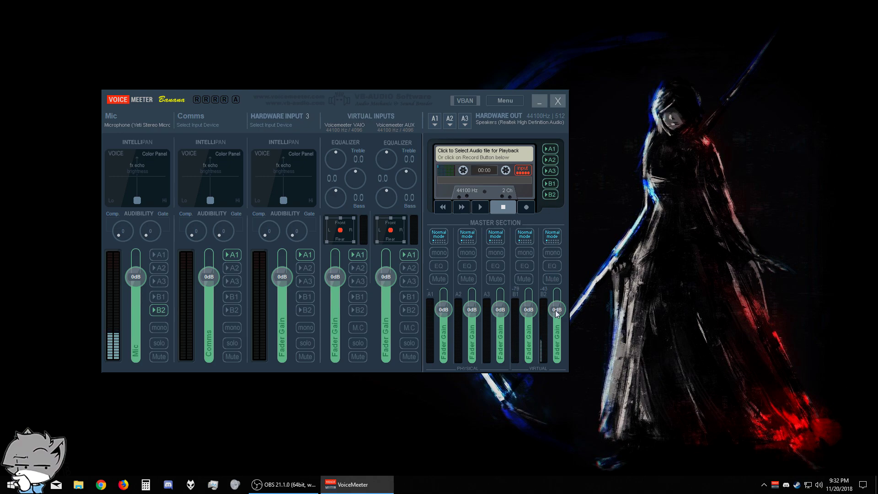
{"action": "left_click", "coordinate": [194, 119]}
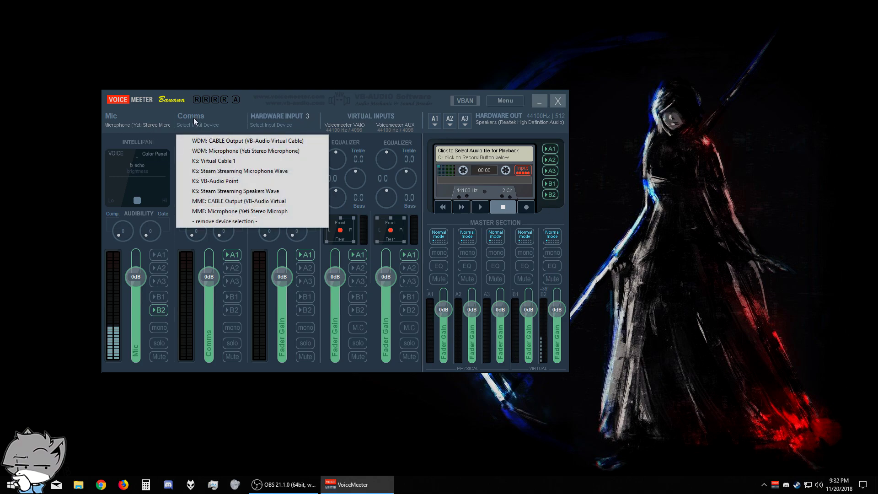
Keep the Mic and Comms strip names unchanged.
{"action": "left_click", "coordinate": [107, 116]}
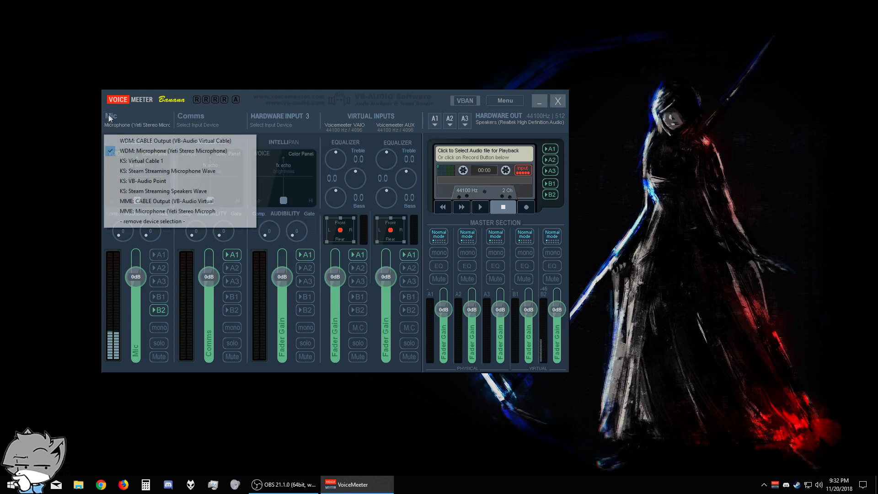
{"action": "right_click", "coordinate": [107, 116]}
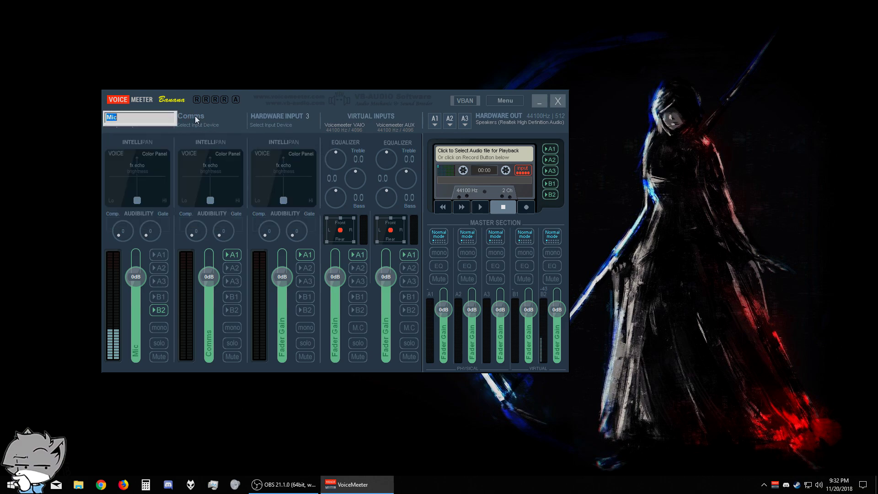
{"action": "left_click", "coordinate": [157, 119]}
{"action": "key", "text": "Return"}
{"action": "right_click", "coordinate": [212, 115]}
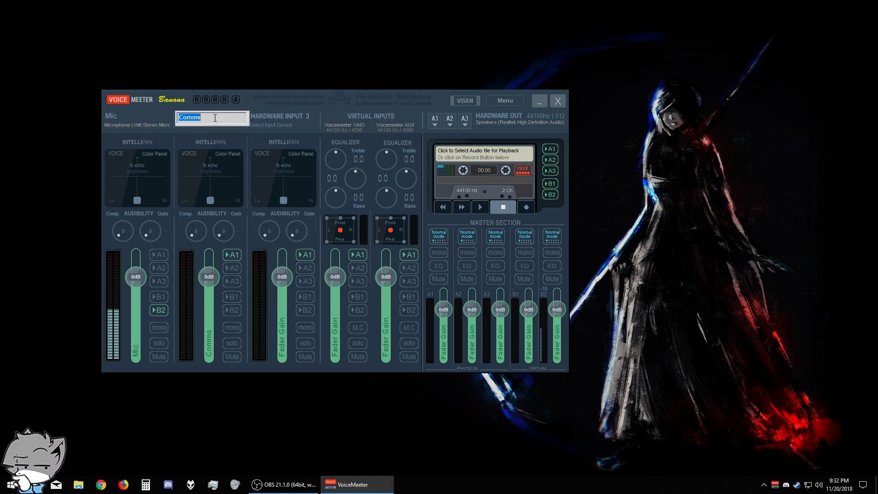
{"action": "key", "text": "Return"}
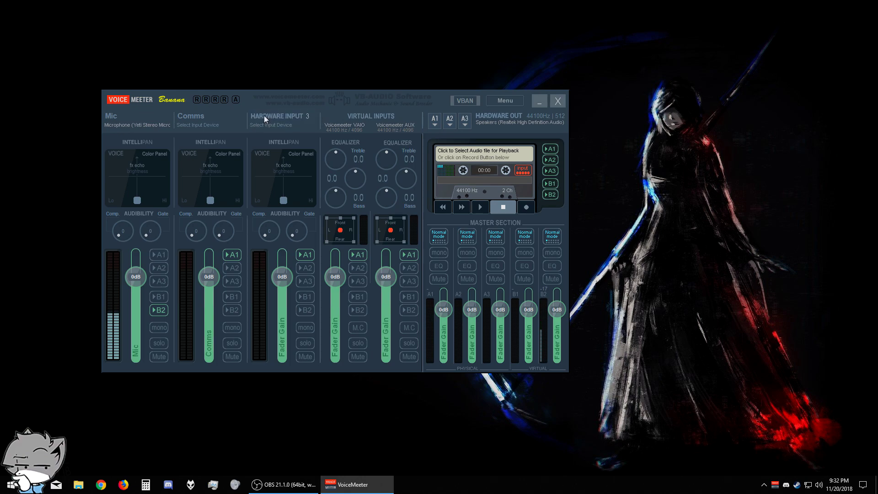
Rename the VAIO strip to Default and the AUX strip to Game.
{"action": "right_click", "coordinate": [344, 126]}
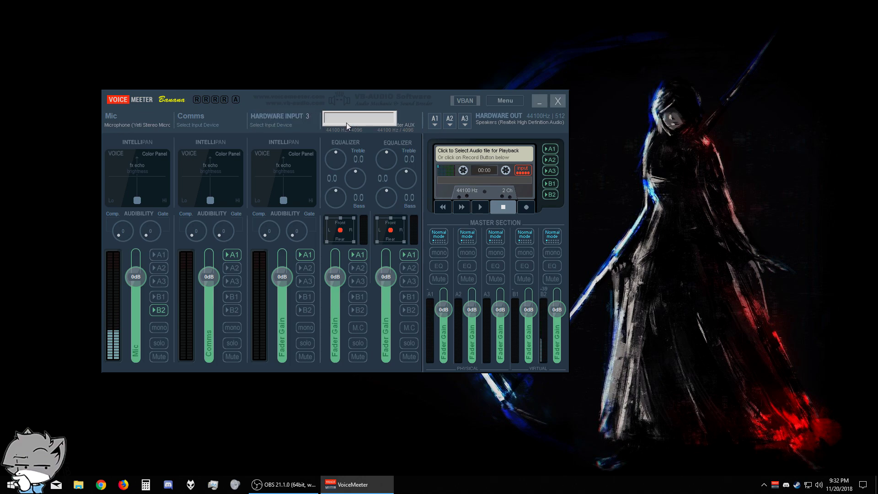
{"action": "type", "text": "Default"}
{"action": "key", "text": "Return"}
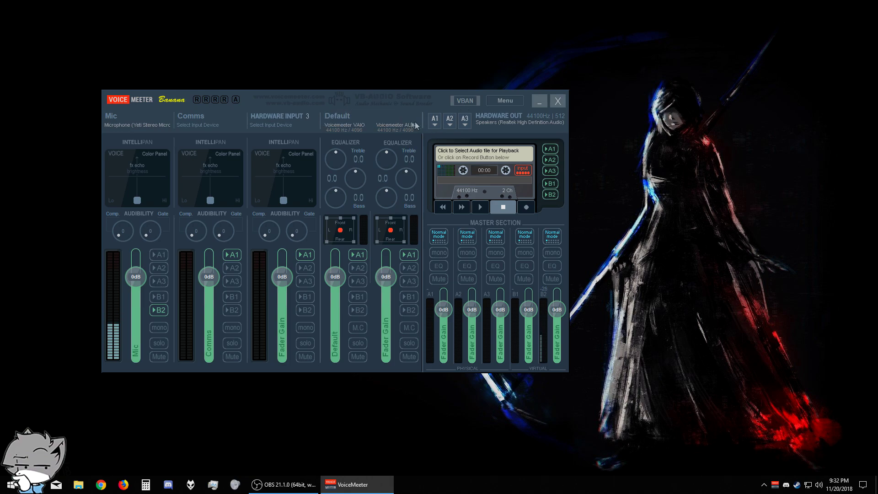
{"action": "right_click", "coordinate": [393, 119]}
{"action": "type", "text": "Game"}
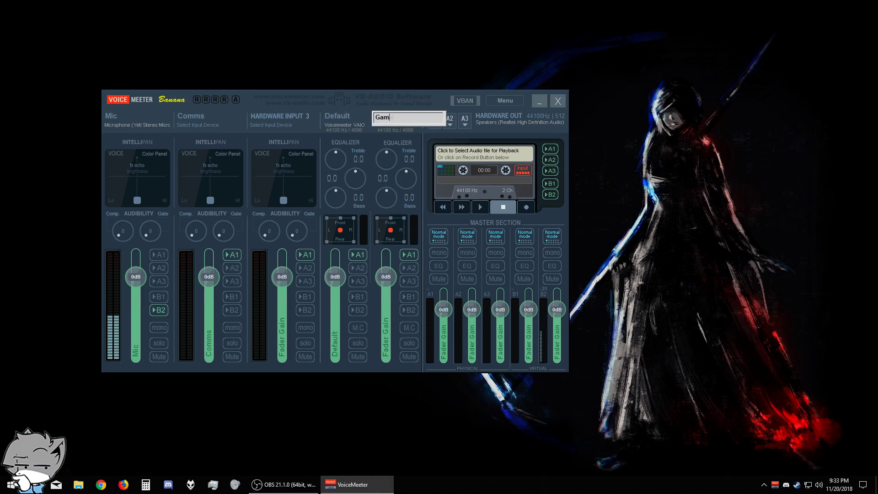
{"action": "key", "text": "Return"}
{"action": "left_click", "coordinate": [212, 125]}
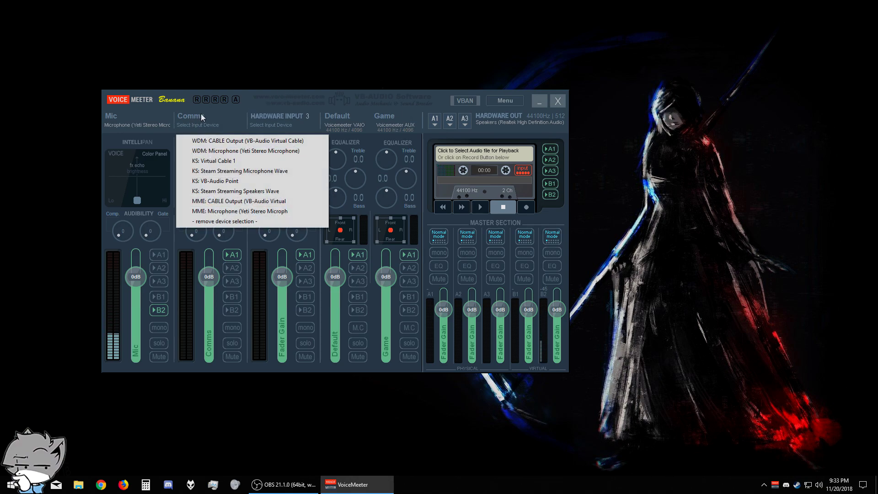
{"action": "left_click", "coordinate": [831, 457]}
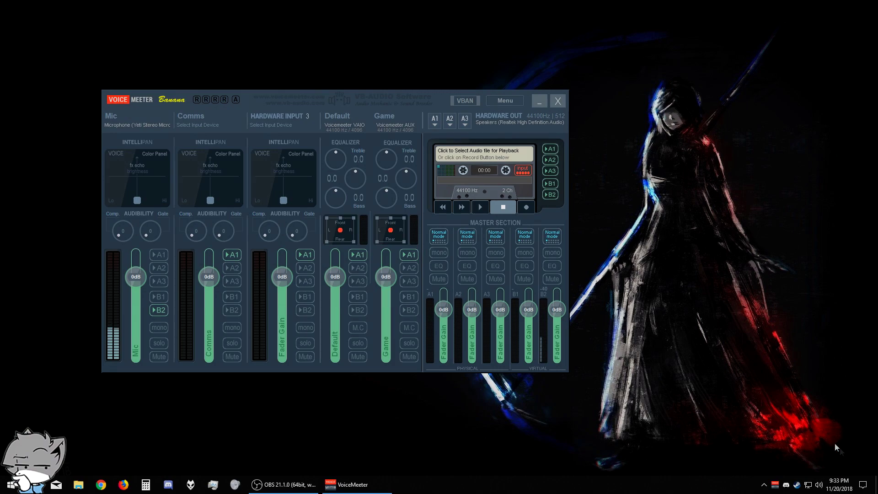
Open the Windows Sound panel's Playback device list.
{"action": "right_click", "coordinate": [819, 487]}
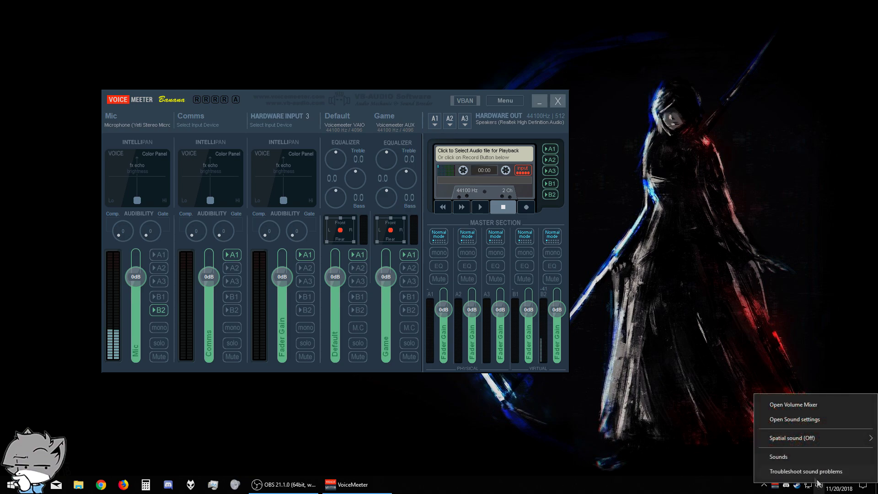
{"action": "left_click", "coordinate": [783, 457]}
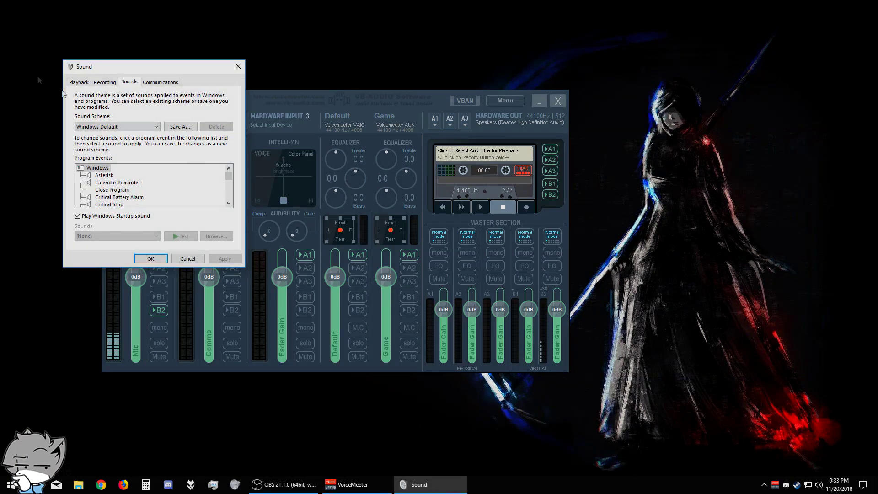
{"action": "left_click", "coordinate": [79, 83]}
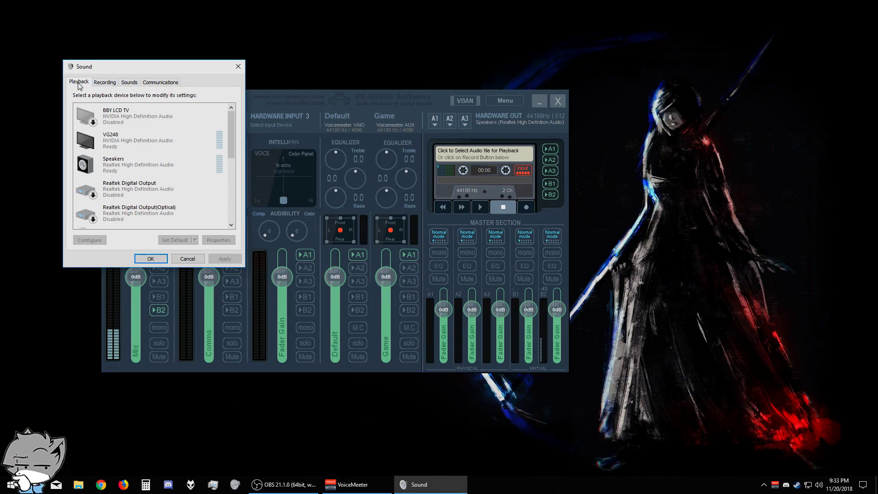
{"action": "left_click_drag", "start_coordinate": [98, 66], "coordinate": [626, 105]}
{"action": "scroll", "coordinate": [658, 201], "scroll_direction": "down", "scroll_amount": 1}
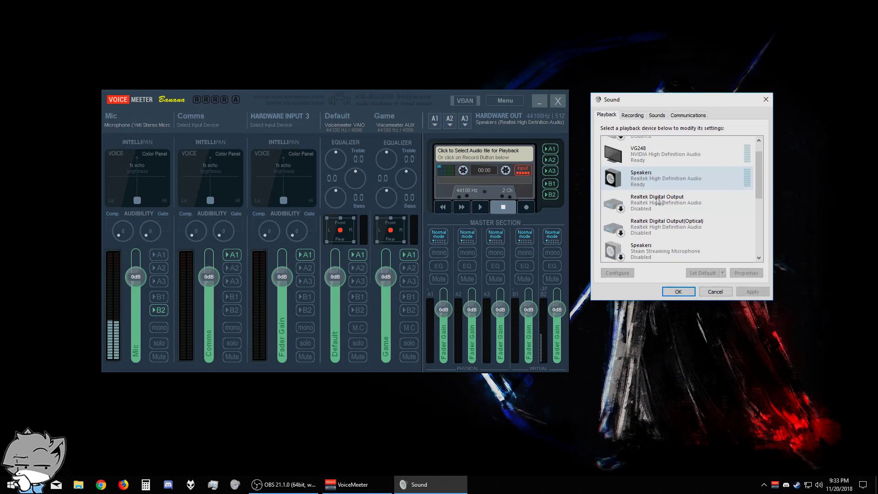
{"action": "scroll", "coordinate": [658, 201], "scroll_direction": "down", "scroll_amount": 3}
Rename VoiceMeeter Input to '(default) VoiceMeeter Input'.
{"action": "right_click", "coordinate": [640, 211]}
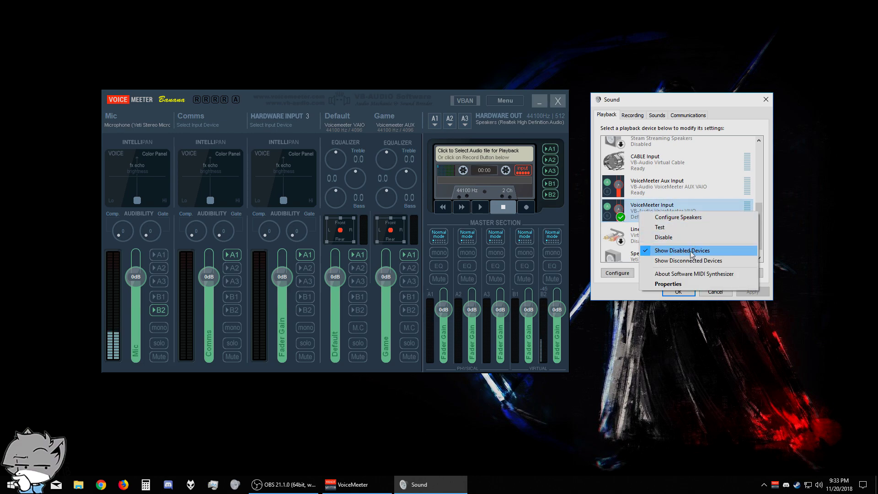
{"action": "key", "text": "Escape"}
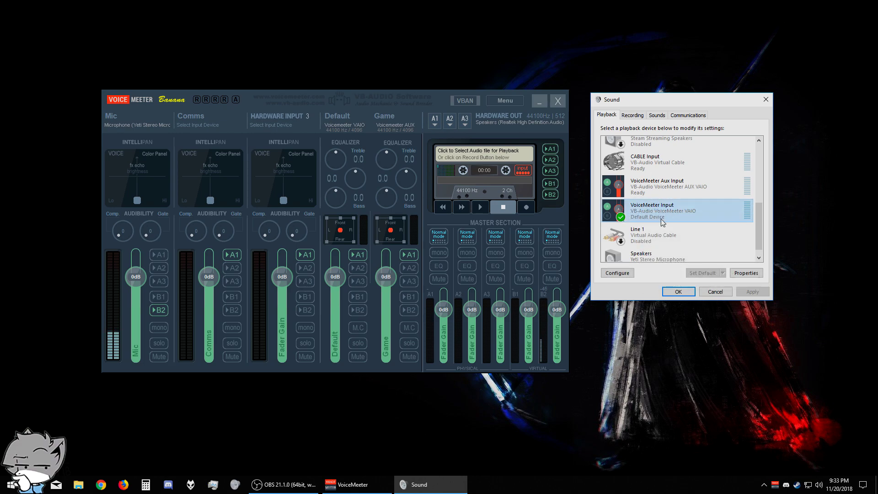
{"action": "right_click", "coordinate": [655, 216]}
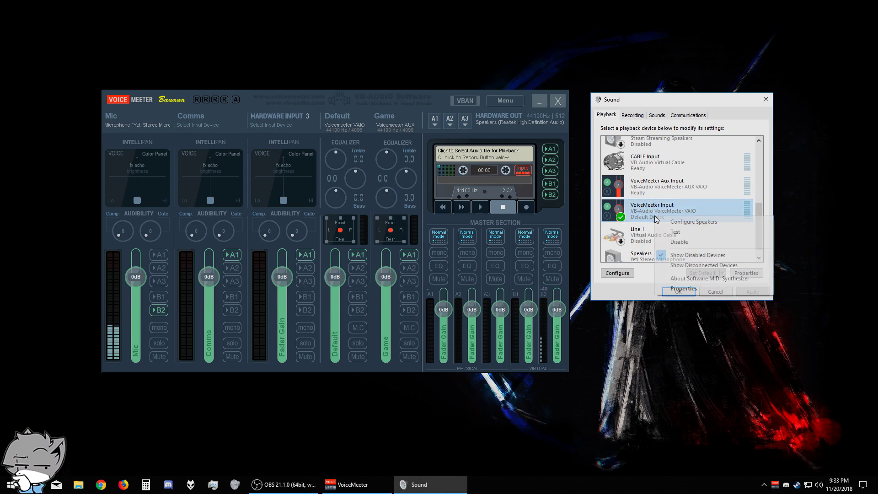
{"action": "left_click", "coordinate": [681, 289]}
{"action": "left_click", "coordinate": [666, 166]}
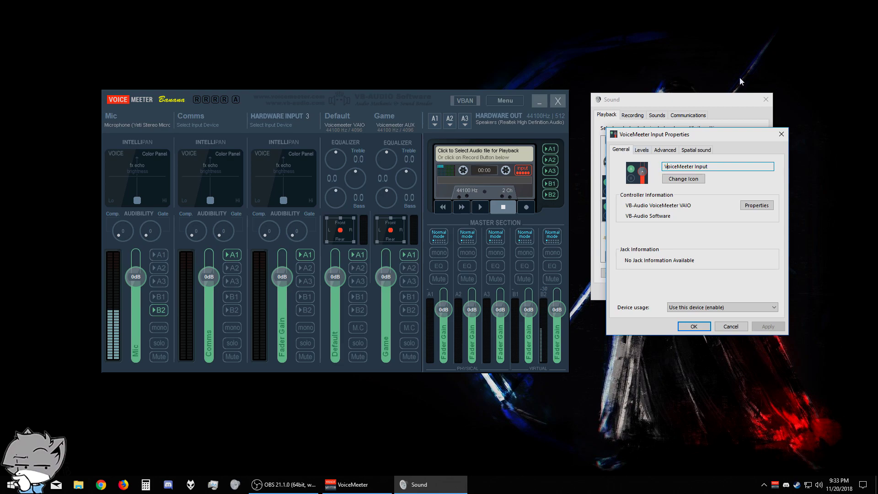
{"action": "type", "text": "(default)"}
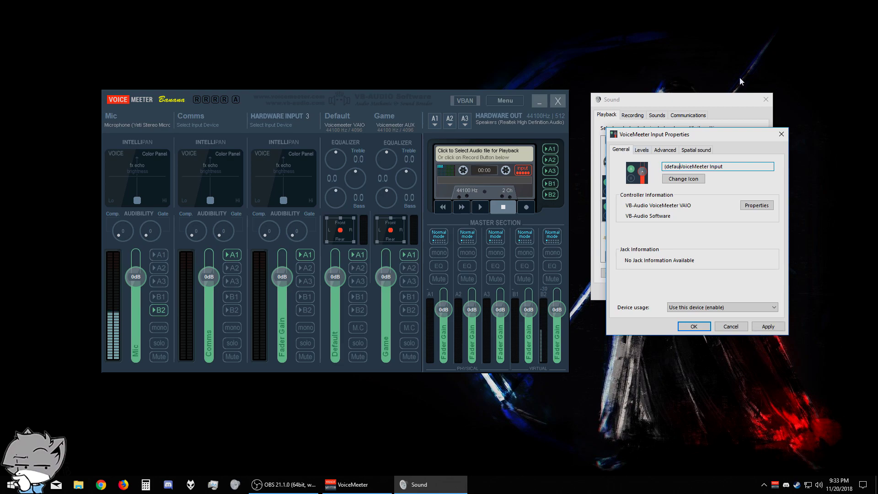
{"action": "left_click", "coordinate": [693, 326]}
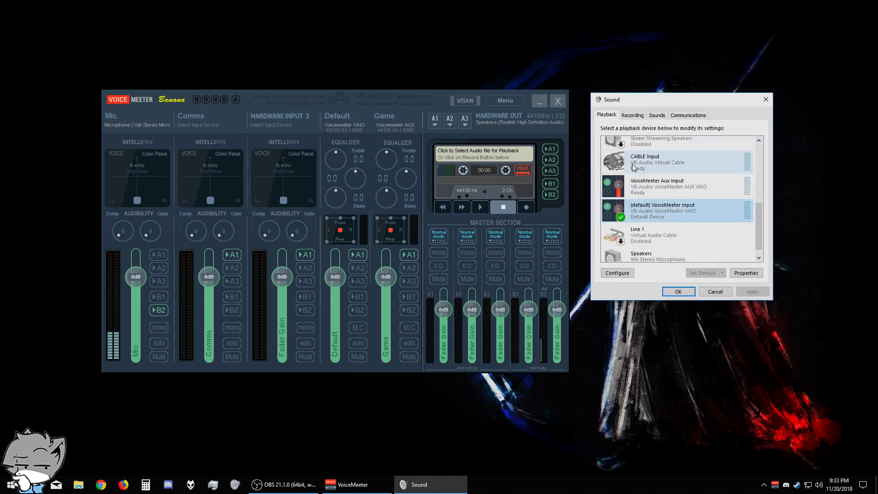
Rename CABLE Input to '(comms) CABLE Input'.
{"action": "left_click", "coordinate": [657, 166]}
{"action": "right_click", "coordinate": [655, 165]}
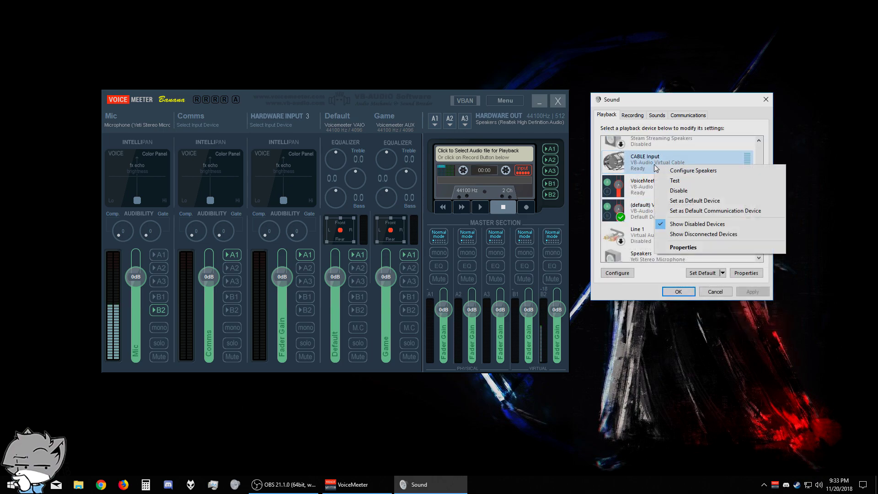
{"action": "left_click", "coordinate": [683, 248]}
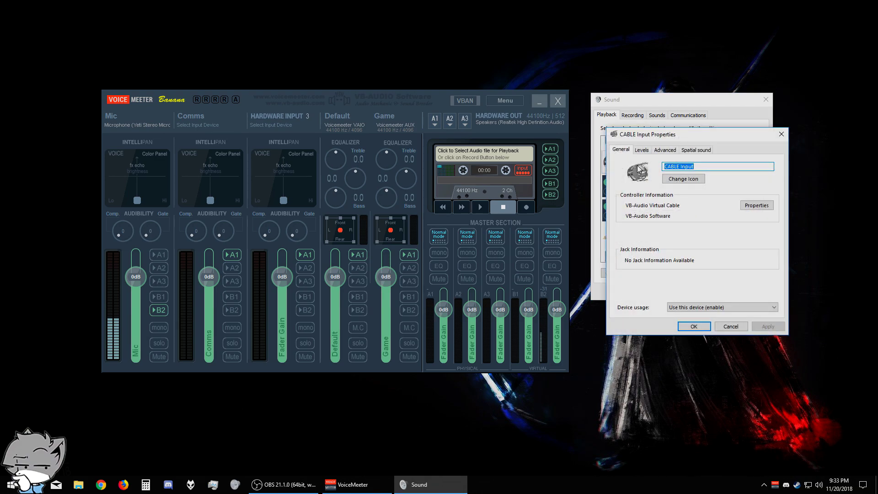
{"action": "key", "text": "Home"}
{"action": "type", "text": "(comms)"}
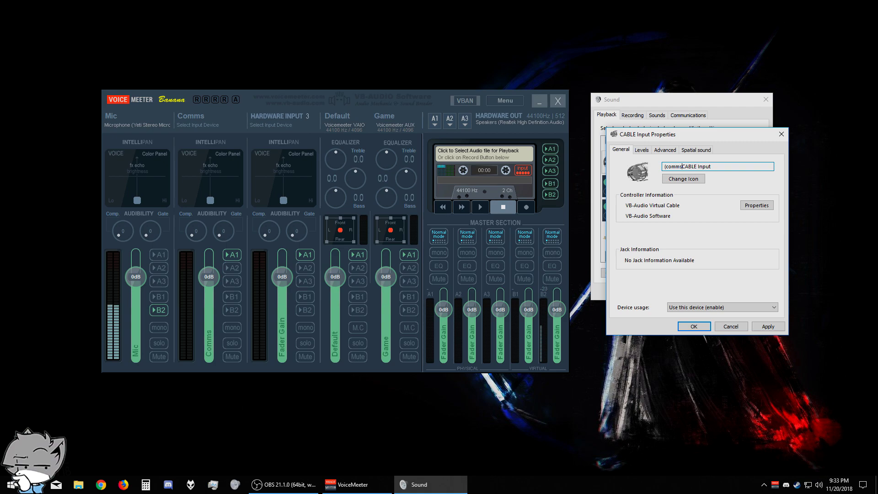
{"action": "key", "text": "Return"}
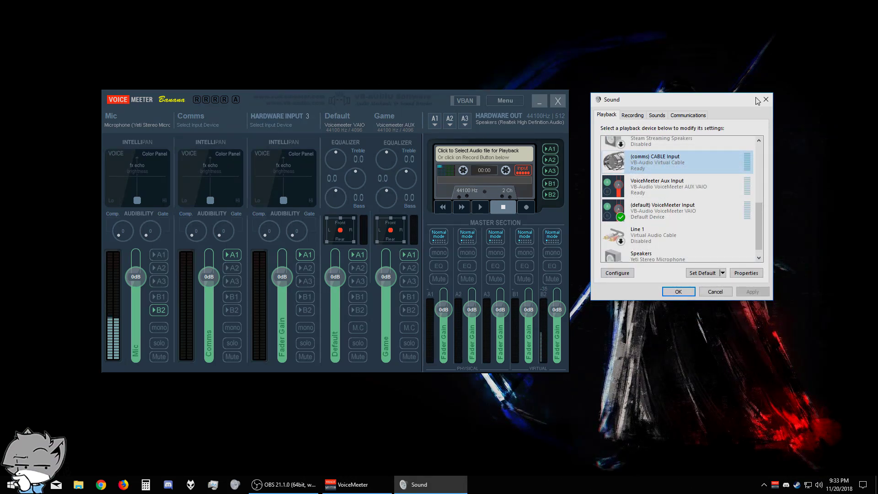
{"action": "scroll", "coordinate": [686, 201], "scroll_direction": "up", "scroll_amount": 1}
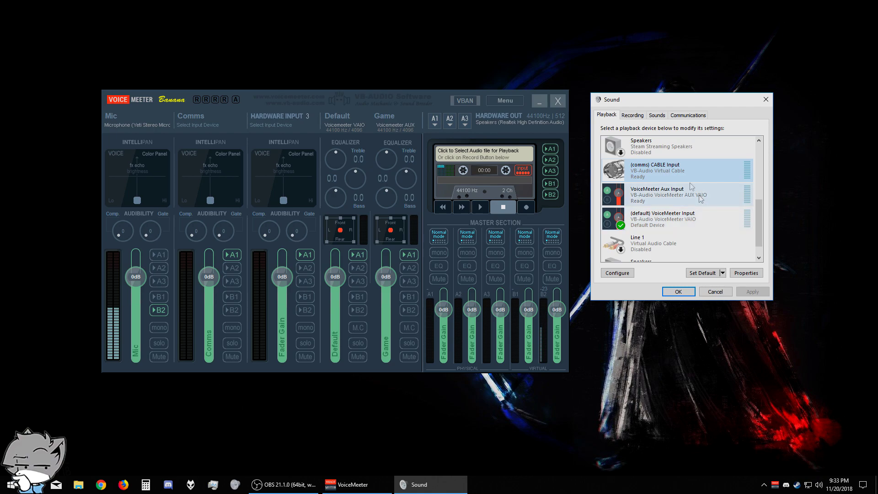
On the Recording list, rename CABLE Output to '(comms) CABLE Output'.
{"action": "left_click", "coordinate": [629, 119]}
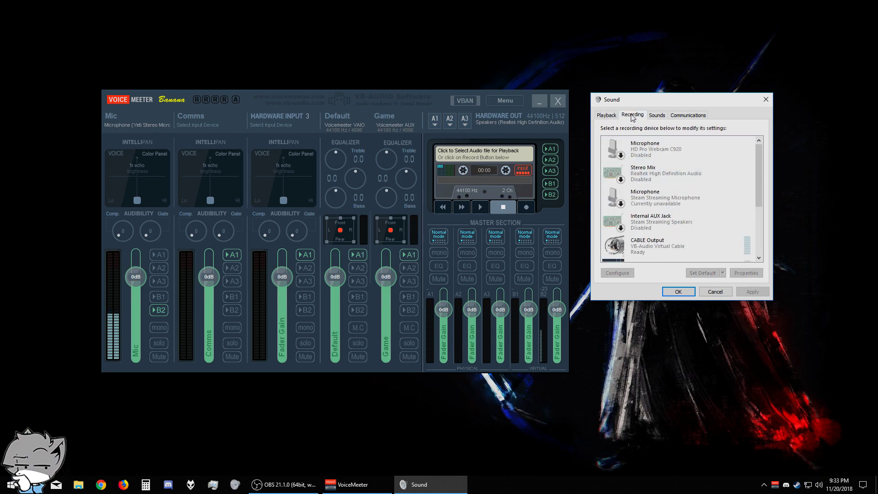
{"action": "scroll", "coordinate": [682, 198], "scroll_direction": "down", "scroll_amount": 3}
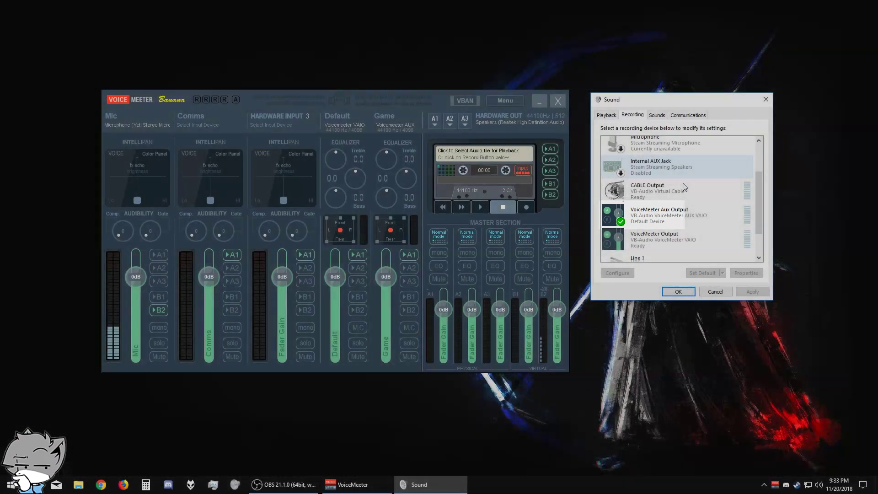
{"action": "left_click", "coordinate": [684, 187]}
{"action": "right_click", "coordinate": [681, 185]}
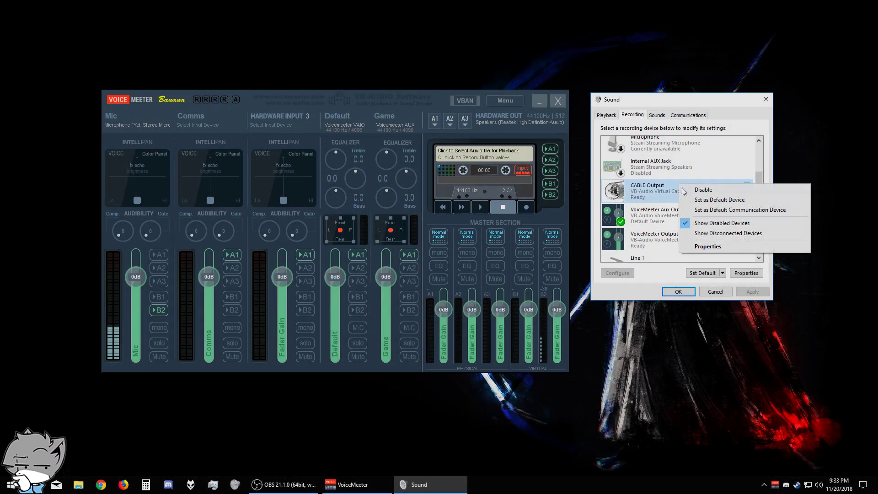
{"action": "left_click", "coordinate": [715, 245]}
{"action": "left_click", "coordinate": [665, 167]}
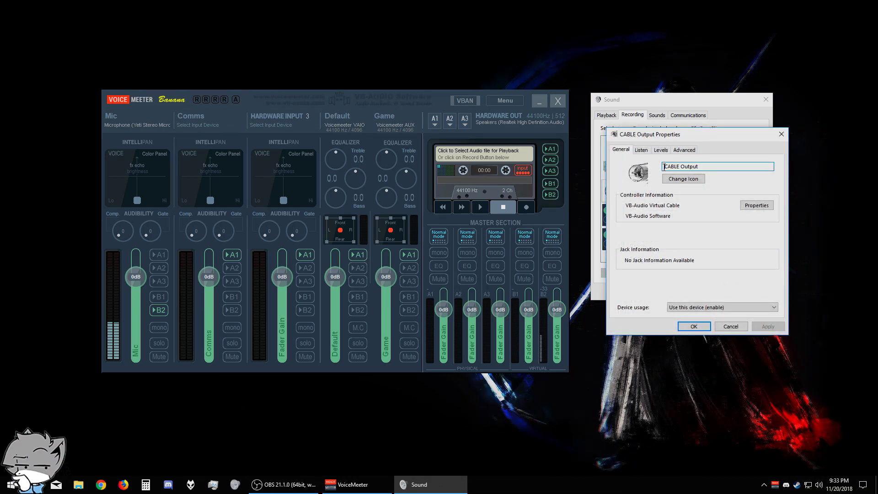
{"action": "type", "text": "(comms)"}
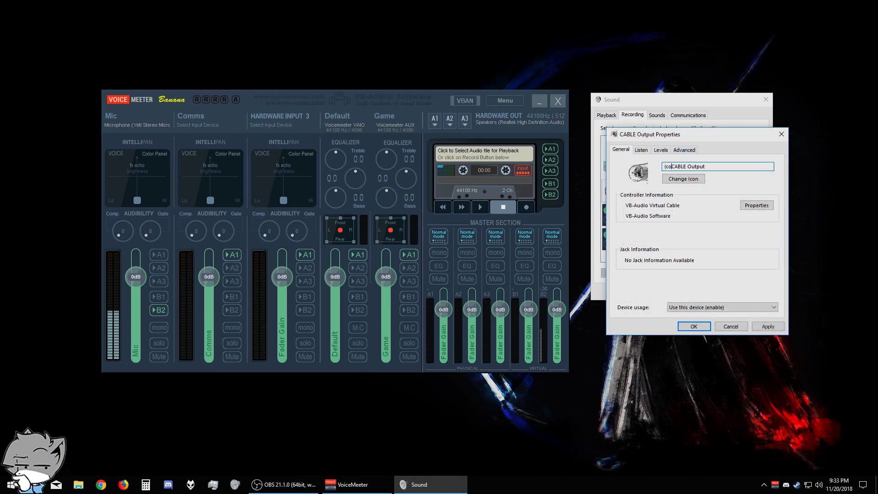
{"action": "key", "text": "Return"}
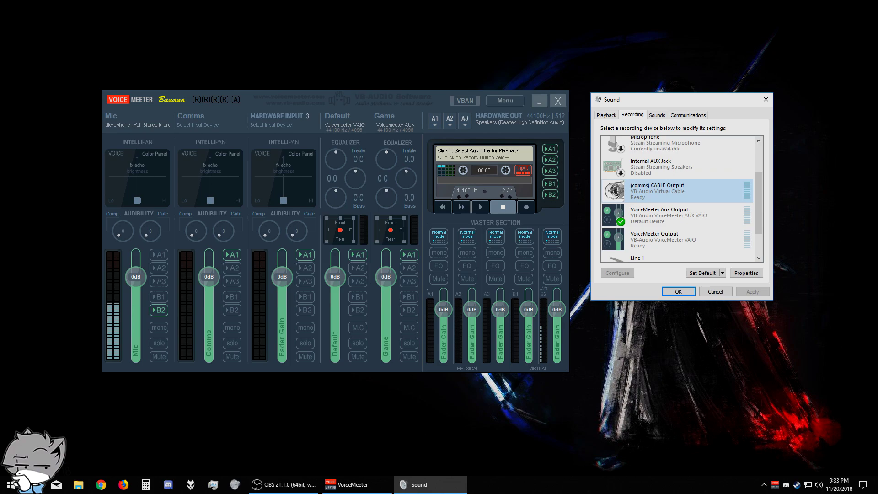
Rename VoiceMeeter Aux Output to '(mic) VoiceMeeter Aux Output'.
{"action": "scroll", "coordinate": [698, 215], "scroll_direction": "down", "scroll_amount": 1}
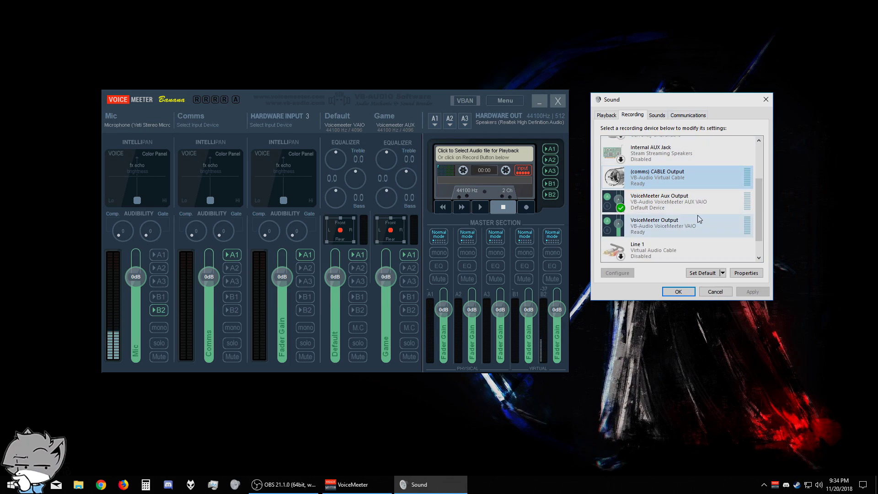
{"action": "left_click", "coordinate": [681, 197]}
{"action": "right_click", "coordinate": [681, 197]}
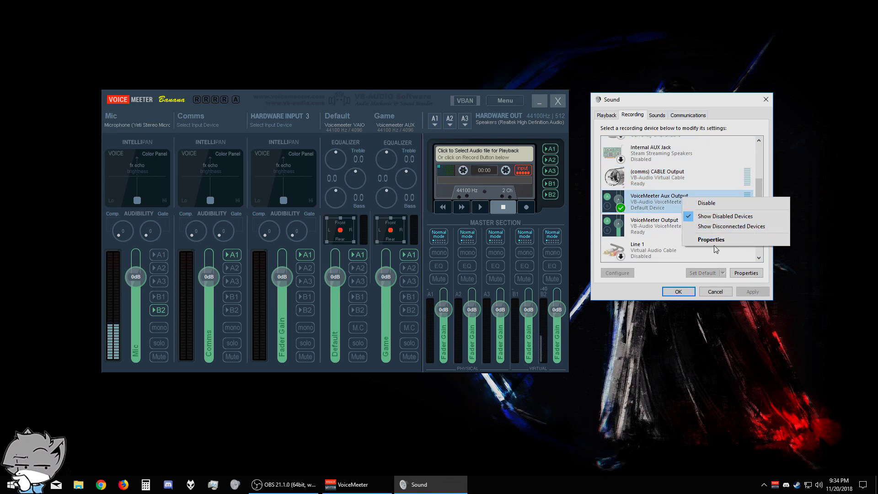
{"action": "left_click", "coordinate": [716, 249]}
{"action": "key", "text": "Home"}
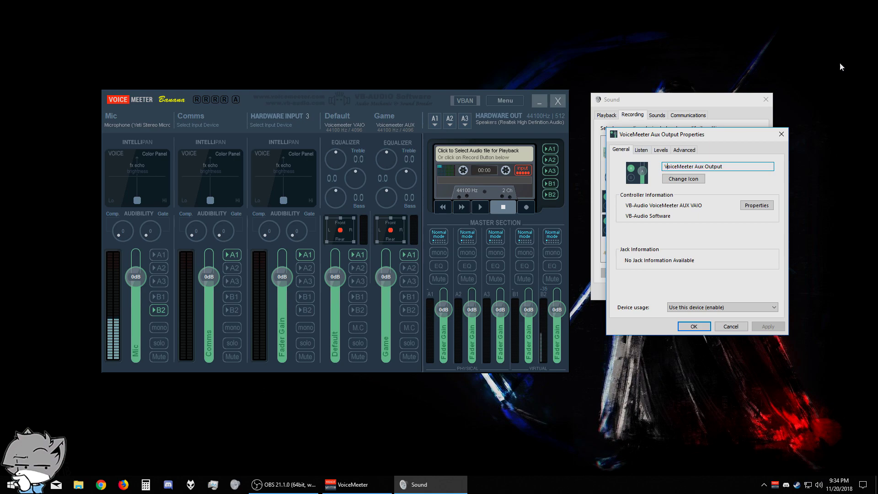
{"action": "type", "text": "(mic)"}
{"action": "key", "text": "Return"}
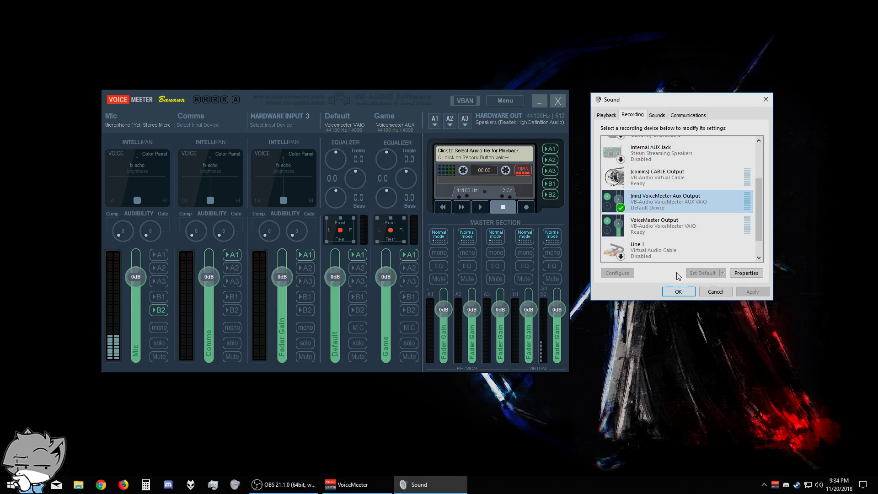
Select WDM: (comms) CABLE Output (VB-Audio Virtual Cable) as the Comms strip's input.
{"action": "left_click", "coordinate": [202, 125]}
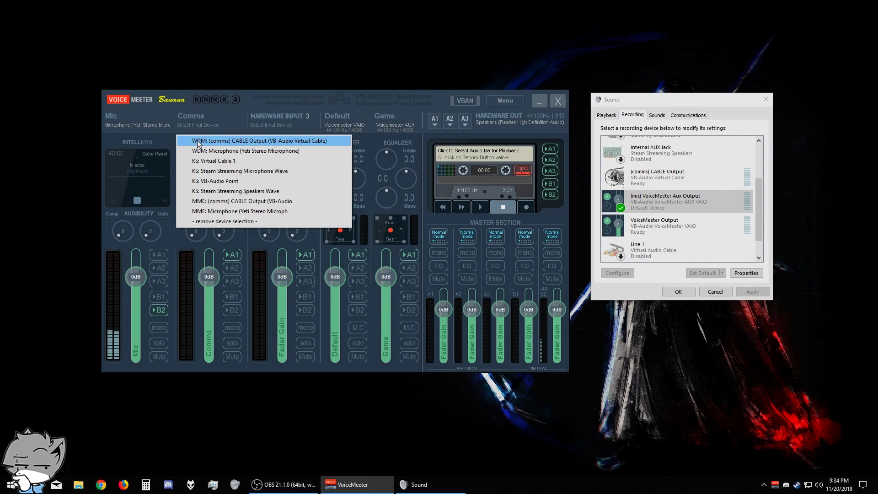
{"action": "left_click", "coordinate": [198, 142]}
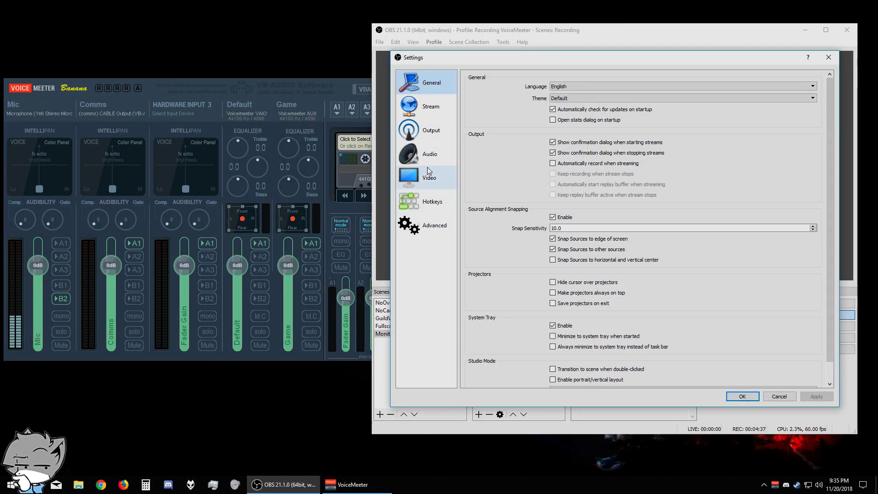
In OBS Audio settings, confirm desktop devices VoiceMeeter Input and VoiceMeeter Aux Input.
{"action": "left_click", "coordinate": [432, 107]}
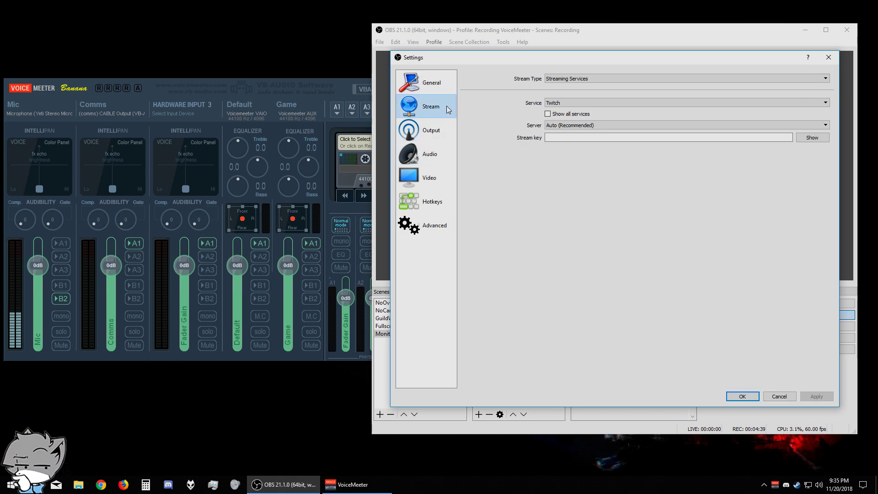
{"action": "left_click", "coordinate": [432, 131]}
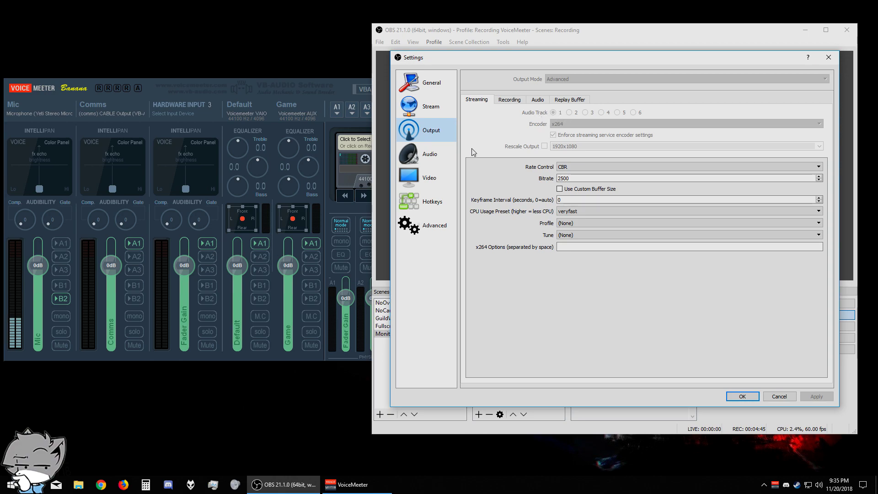
{"action": "left_click", "coordinate": [430, 162]}
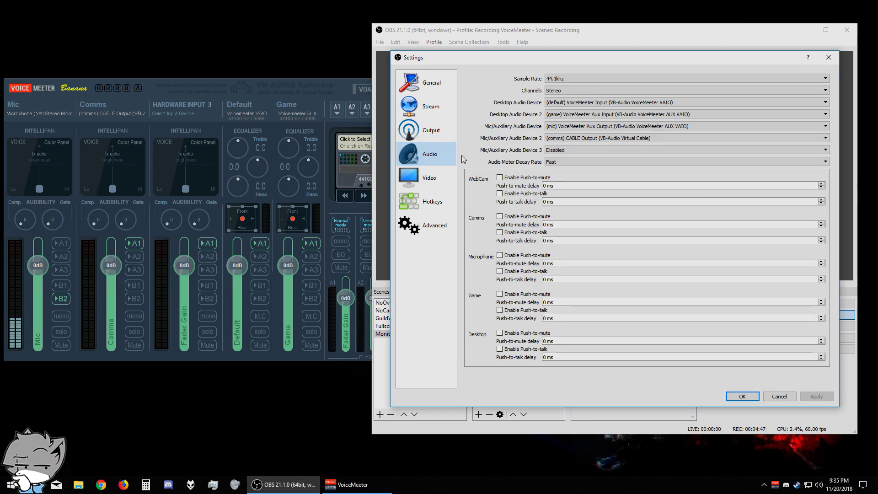
{"action": "left_click", "coordinate": [575, 104]}
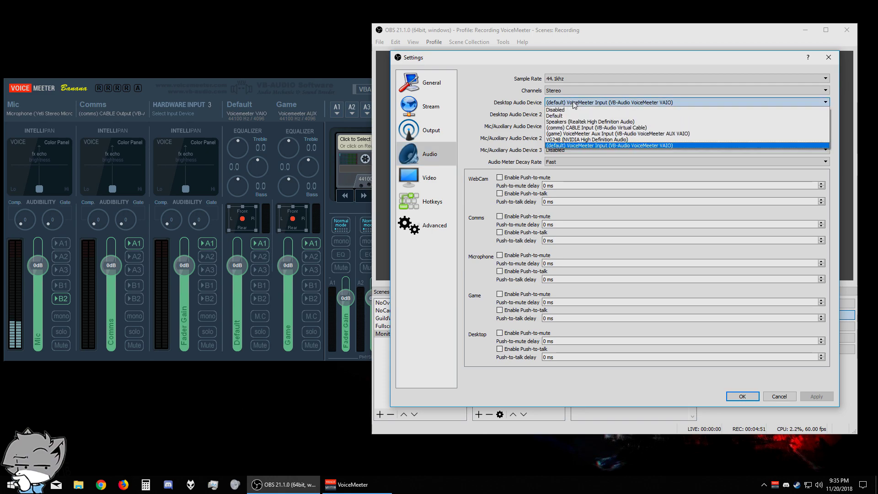
{"action": "left_click", "coordinate": [574, 105]}
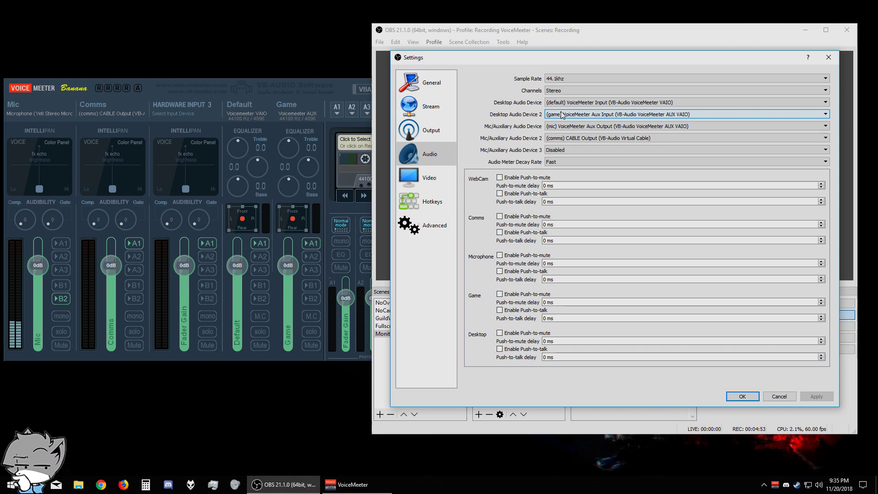
{"action": "left_click", "coordinate": [562, 115]}
{"action": "left_click", "coordinate": [562, 115]}
Confirm mic devices VoiceMeeter Aux Output and CABLE Output, then save settings.
{"action": "left_click", "coordinate": [566, 128]}
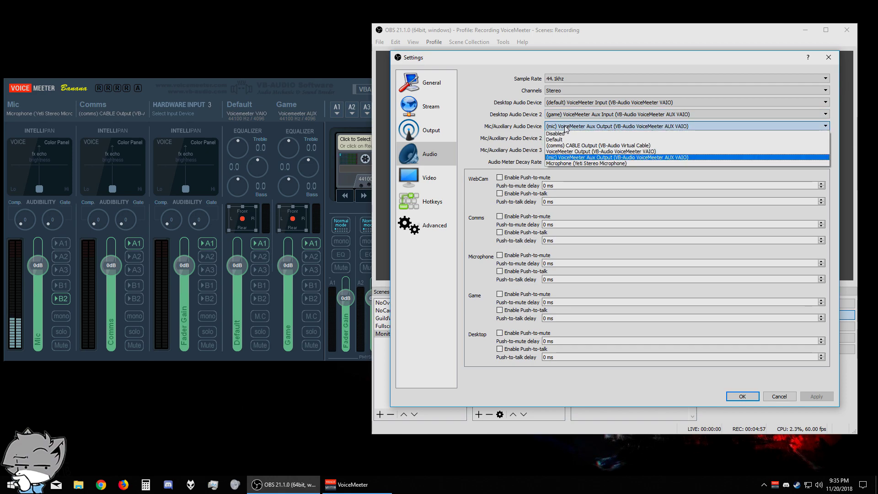
{"action": "left_click", "coordinate": [566, 128]}
{"action": "left_click", "coordinate": [558, 139]}
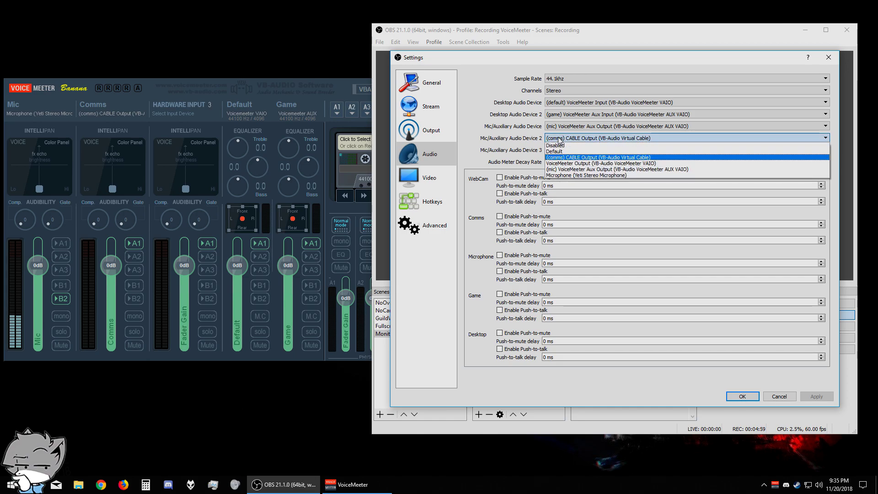
{"action": "left_click", "coordinate": [558, 139]}
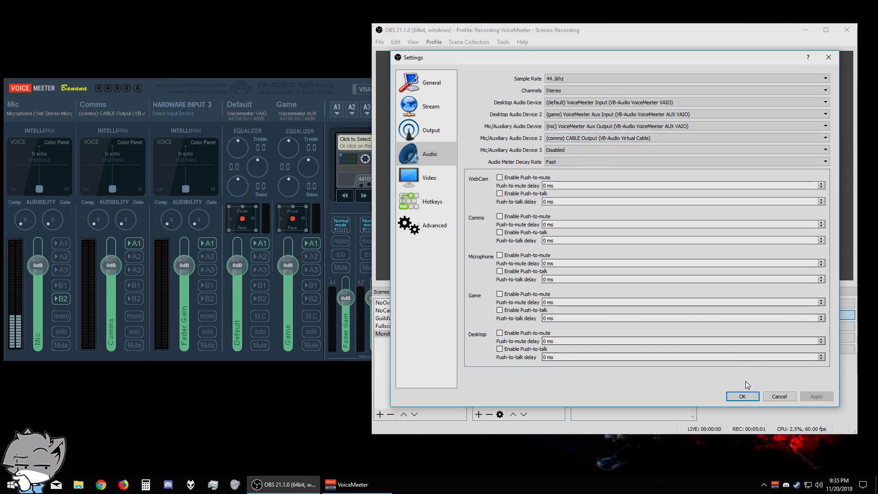
{"action": "left_click", "coordinate": [742, 396]}
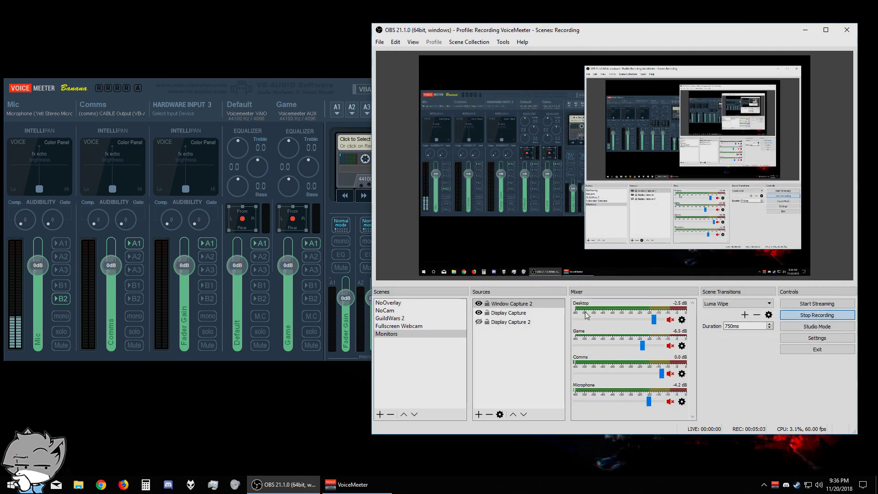
Review source tracks in Advanced Audio Properties, then begin renaming the Comms source.
{"action": "right_click", "coordinate": [614, 304]}
{"action": "left_click", "coordinate": [662, 364]}
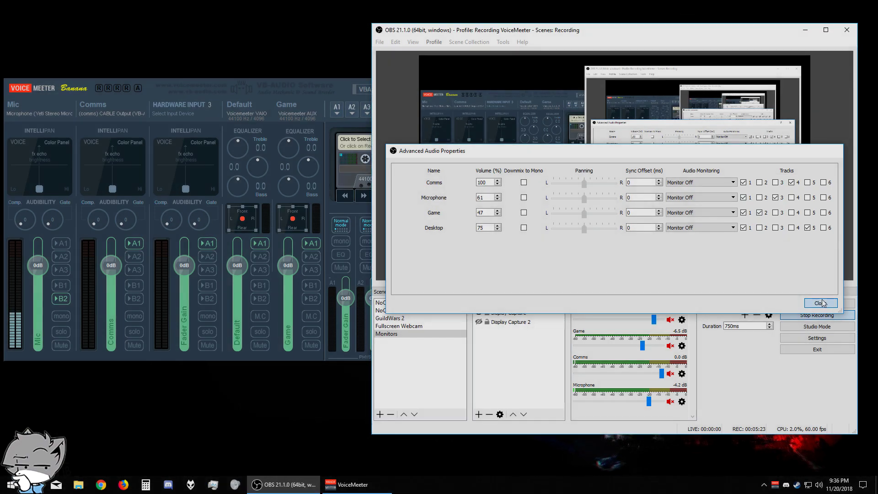
{"action": "left_click", "coordinate": [821, 303]}
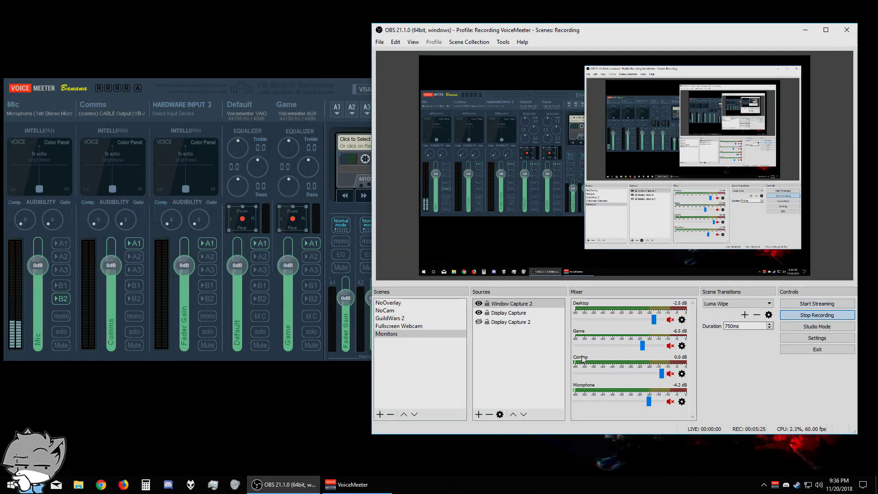
{"action": "left_click", "coordinate": [682, 374]}
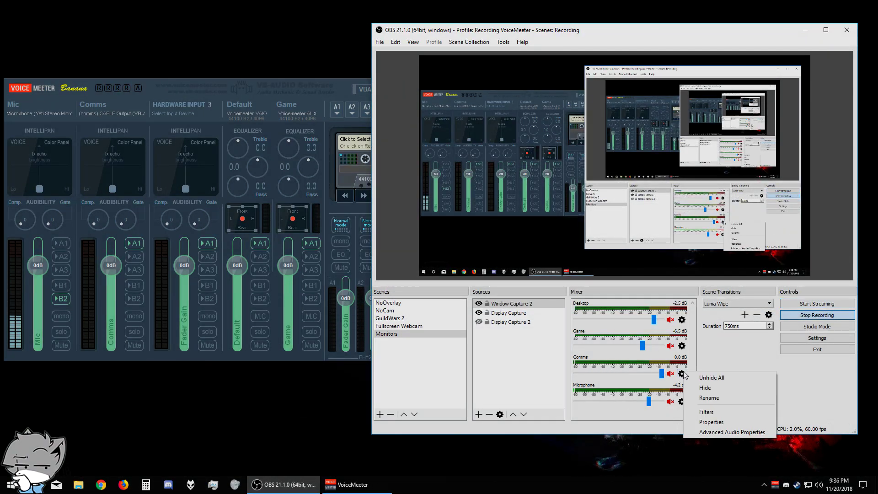
{"action": "left_click", "coordinate": [709, 398]}
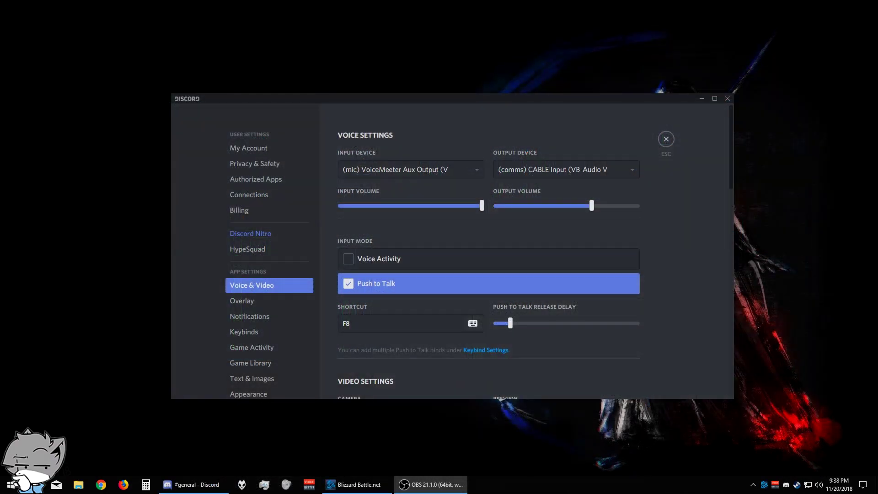
{"action": "left_click", "coordinate": [529, 173]}
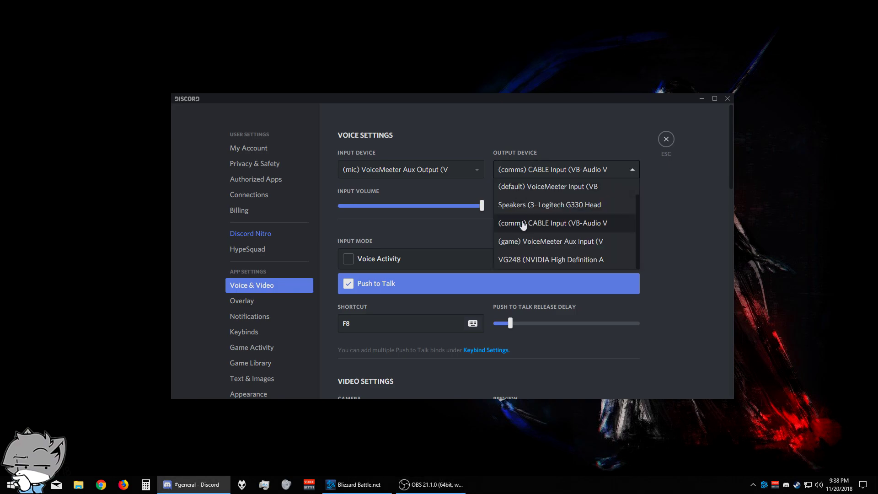
{"action": "left_click", "coordinate": [520, 174]}
{"action": "left_click", "coordinate": [395, 172]}
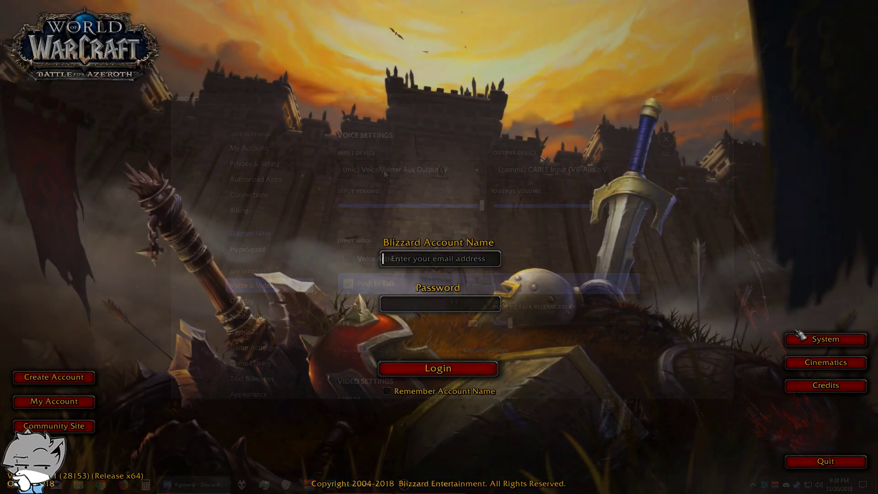
Confirm World of Warcraft's Game Sound Output is (game) VoiceMeeter Aux Input, then leave the game.
{"action": "left_click", "coordinate": [824, 339]}
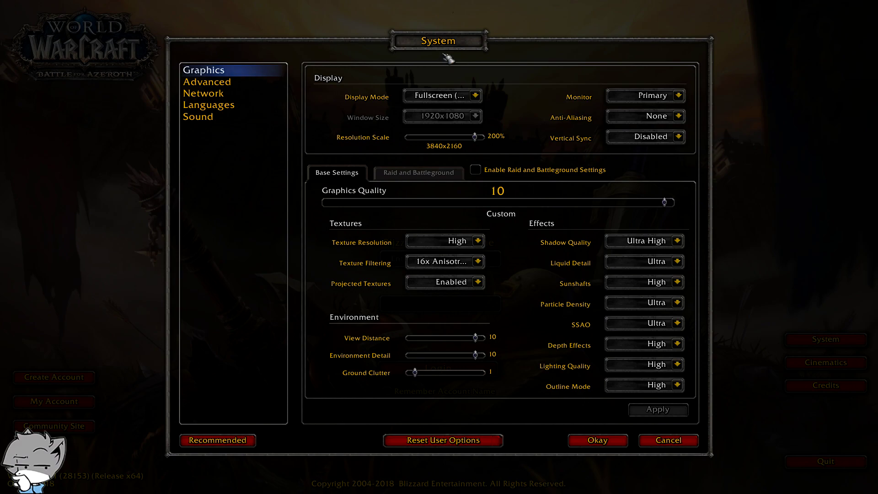
{"action": "left_click", "coordinate": [206, 117]}
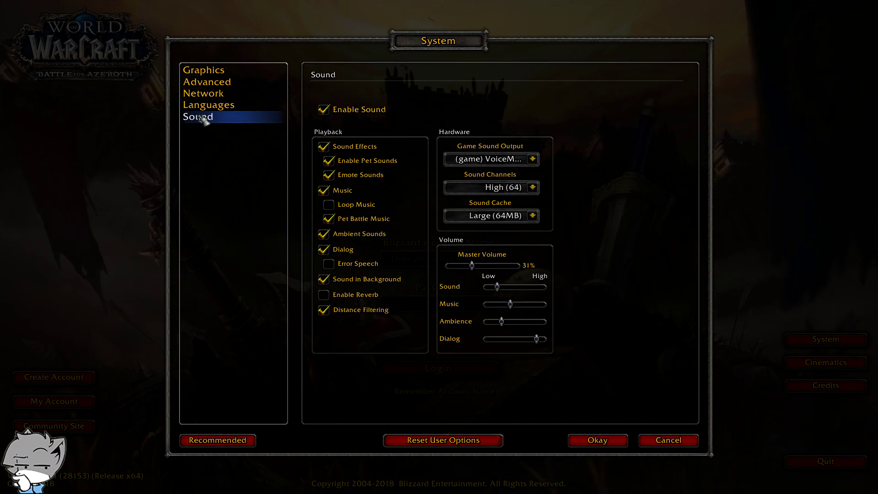
{"action": "left_click", "coordinate": [532, 159]}
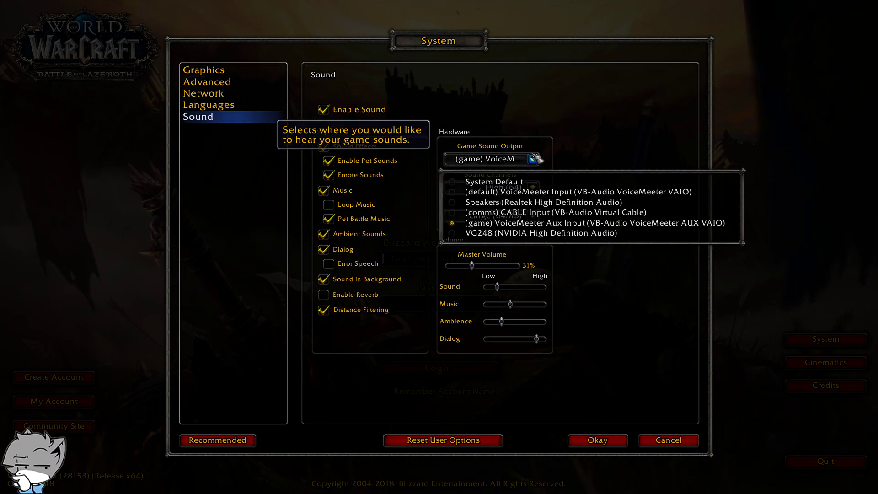
{"action": "left_click", "coordinate": [552, 227]}
{"action": "key", "text": "alt+Tab"}
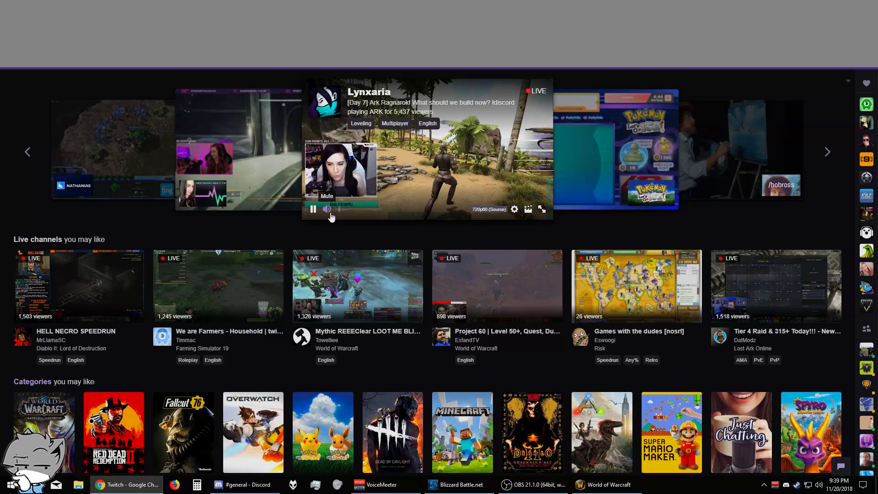
Bring VoiceMeeter in front of Twitch, nudge it slightly left, and close World of Warcraft.
{"action": "mouse_move", "coordinate": [359, 218]}
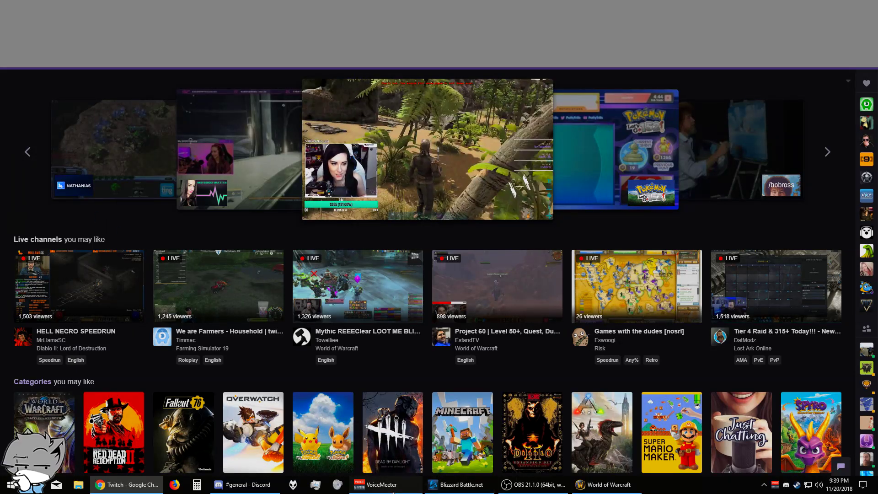
{"action": "left_click", "coordinate": [380, 484]}
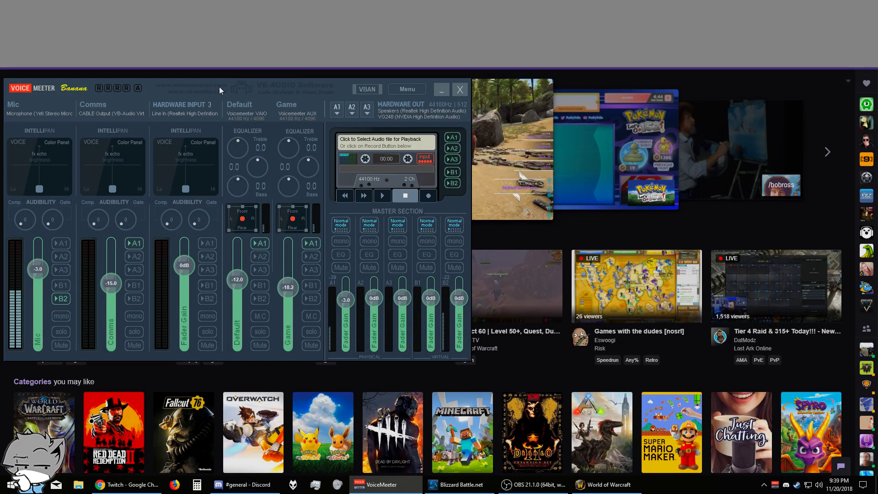
{"action": "left_click_drag", "start_coordinate": [219, 86], "coordinate": [213, 89]}
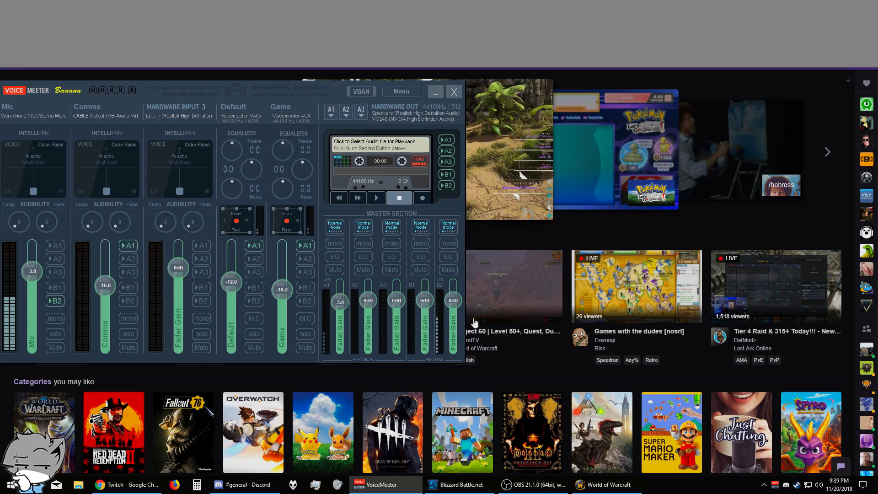
{"action": "right_click", "coordinate": [609, 487]}
{"action": "left_click", "coordinate": [585, 465]}
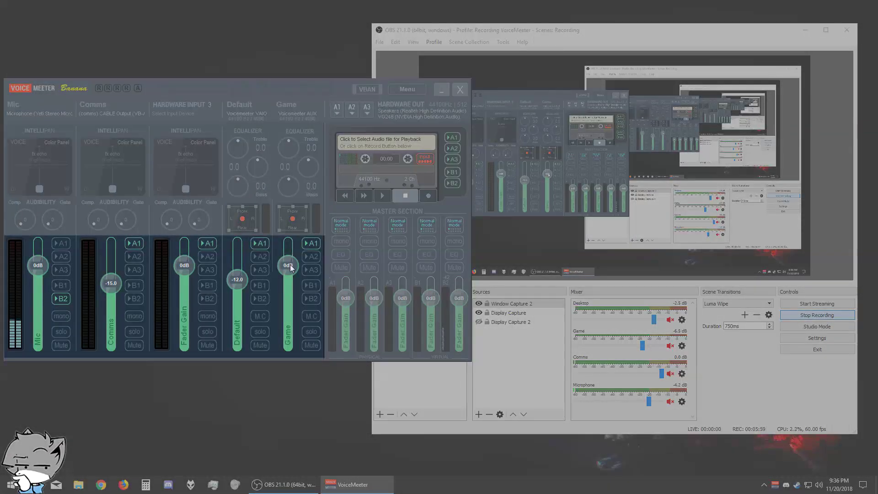
Lower the Game gain to -12.0, Mic to -3.0 and the A1 output fader to -8.0 dB.
{"action": "scroll", "coordinate": [290, 264], "scroll_direction": "down", "scroll_amount": 12}
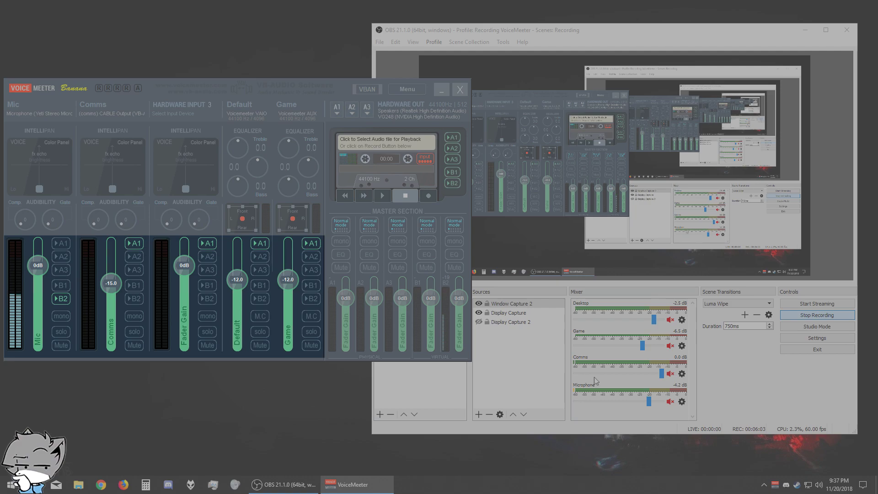
{"action": "scroll", "coordinate": [39, 272], "scroll_direction": "down", "scroll_amount": 3}
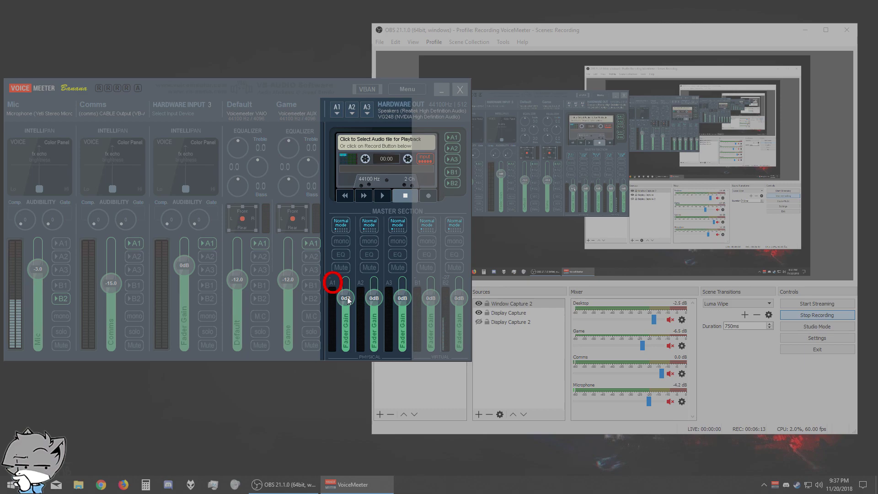
{"action": "scroll", "coordinate": [348, 299], "scroll_direction": "down", "scroll_amount": 6}
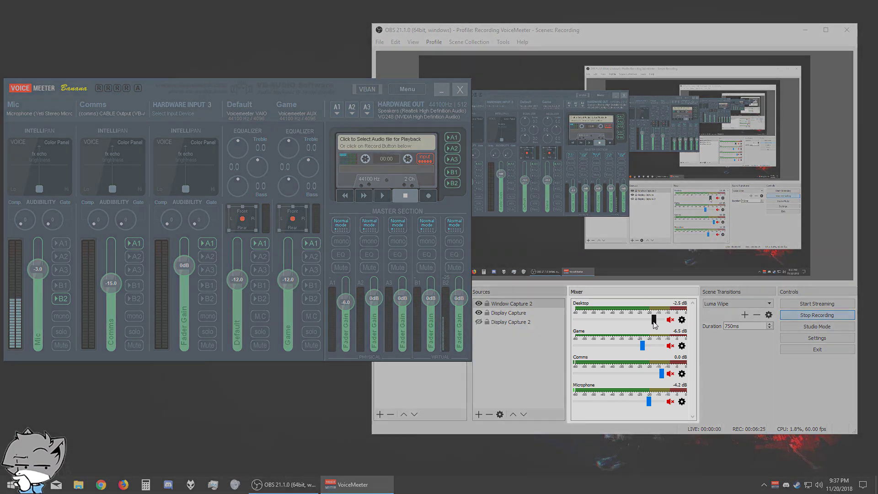
Lower the OBS Desktop mixer level to -6.5 dB to match Game, then return to VoiceMeeter.
{"action": "mouse_move", "coordinate": [654, 320]}
{"action": "left_mouse_down"}
{"action": "mouse_move", "coordinate": [628, 320]}
{"action": "mouse_move", "coordinate": [642, 320]}
{"action": "left_mouse_up"}
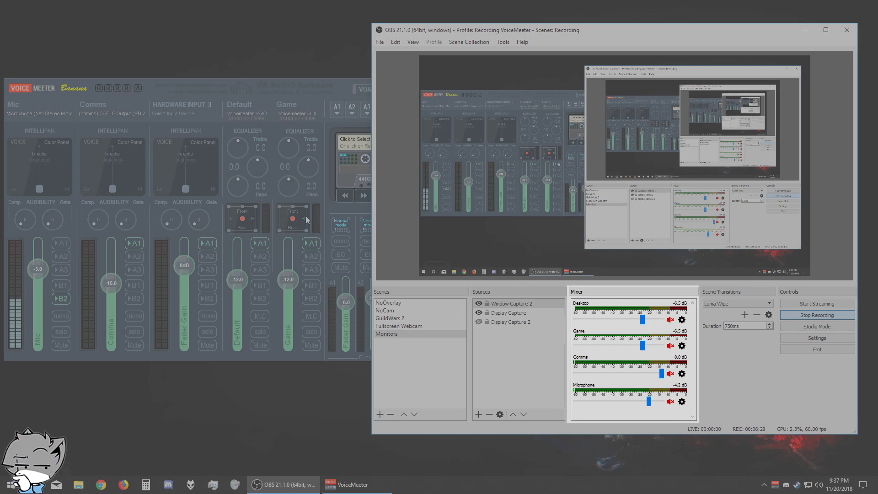
{"action": "left_click", "coordinate": [276, 88]}
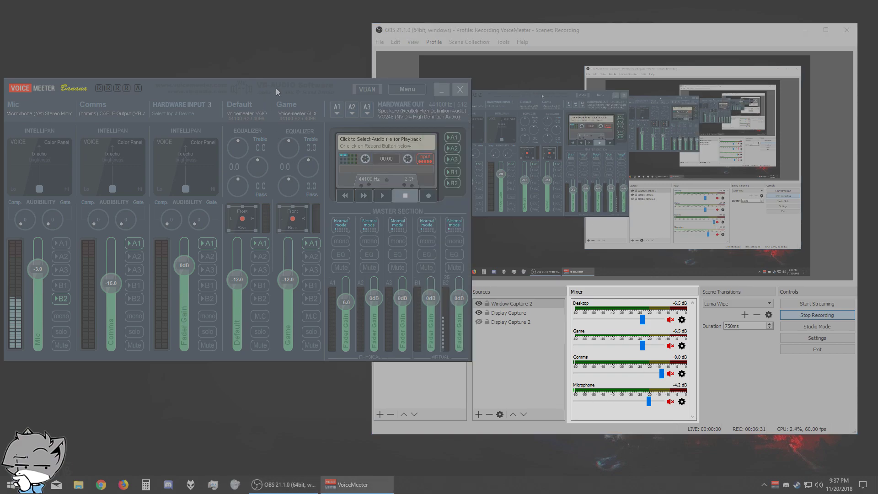